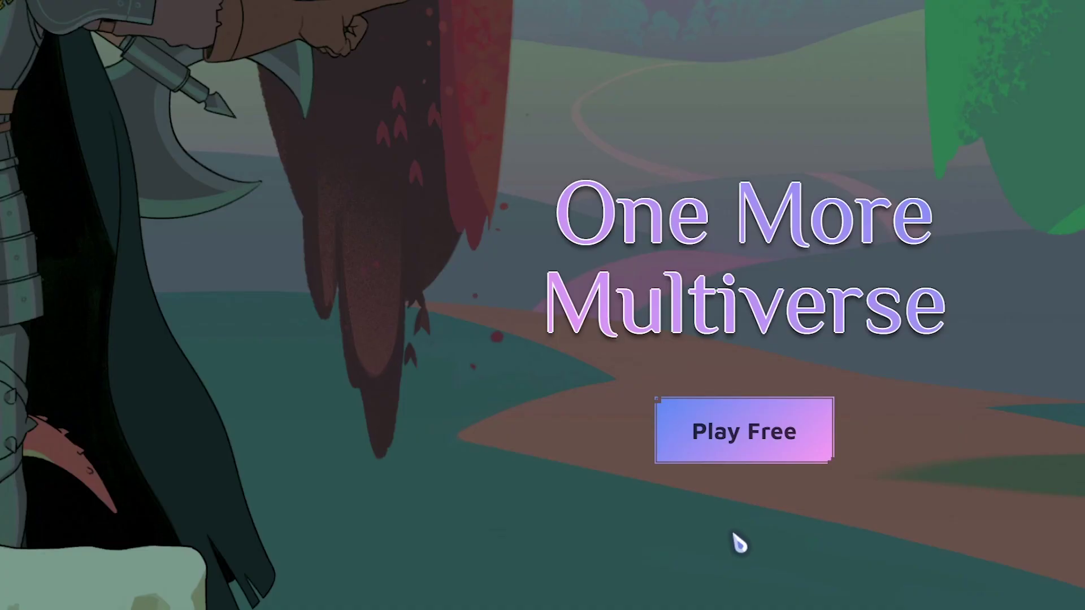
Start a free session and choose Tiefling as the new character's kind
click(737, 438)
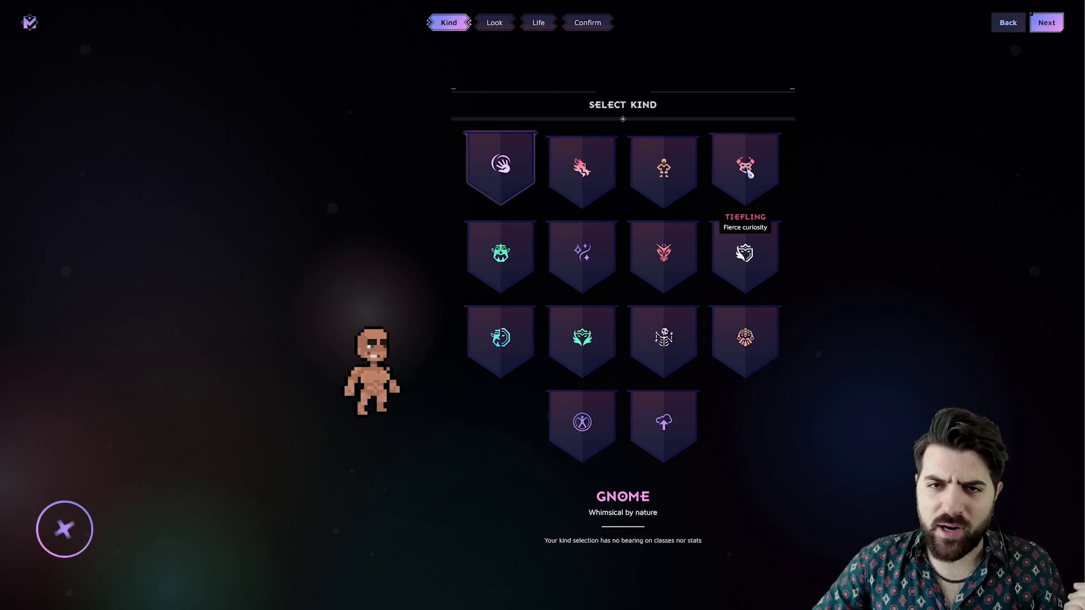
click(763, 172)
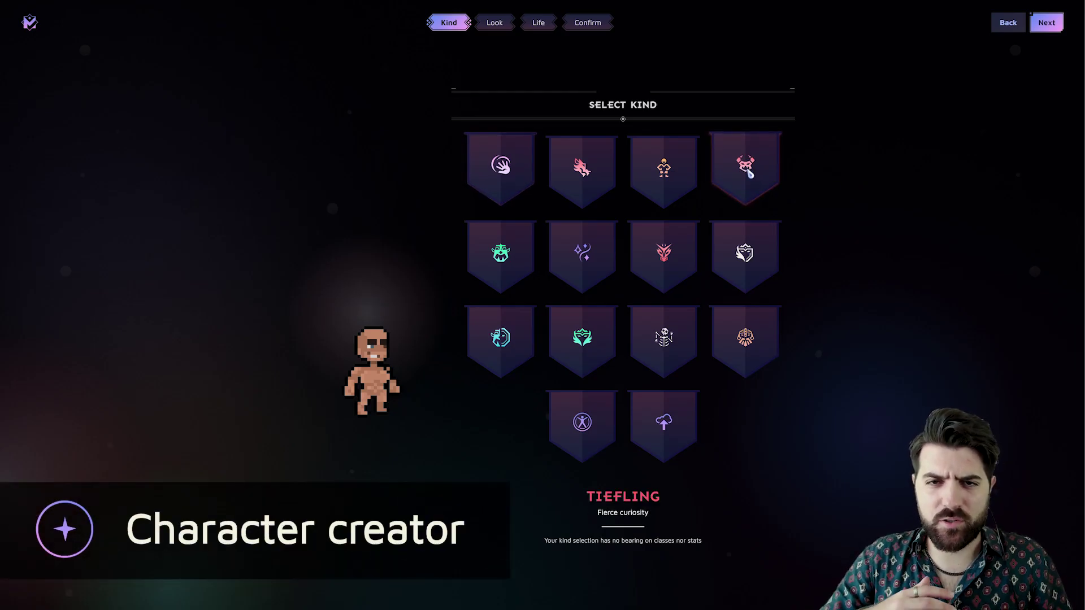
click(1047, 24)
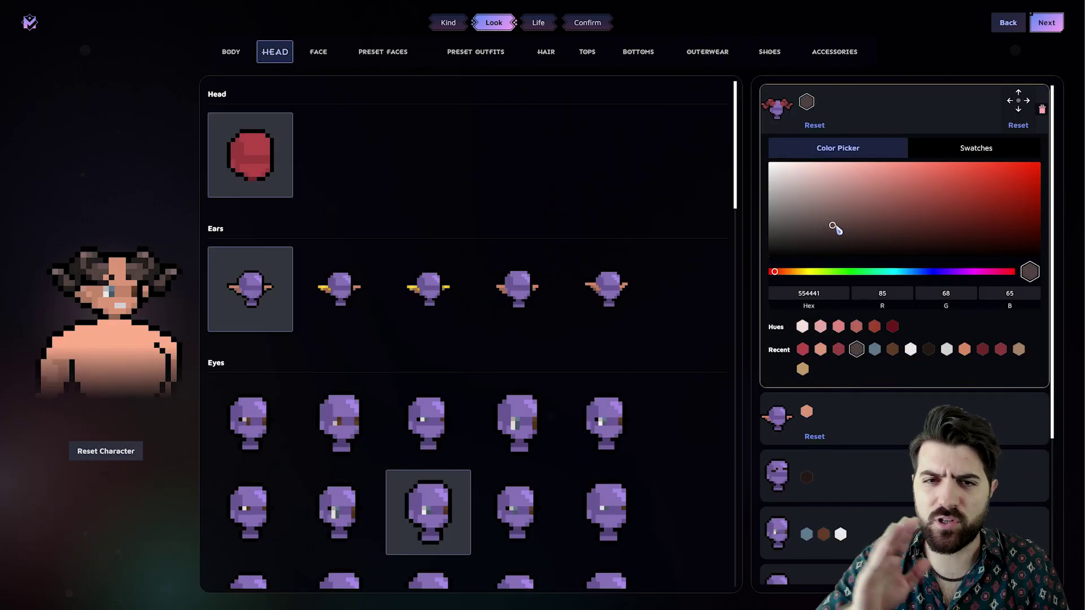
Style the character's look with dark grey-brown horns, a blue cloaked outfit, a short hairstyle and gold arm and ankle bracelets
click(836, 229)
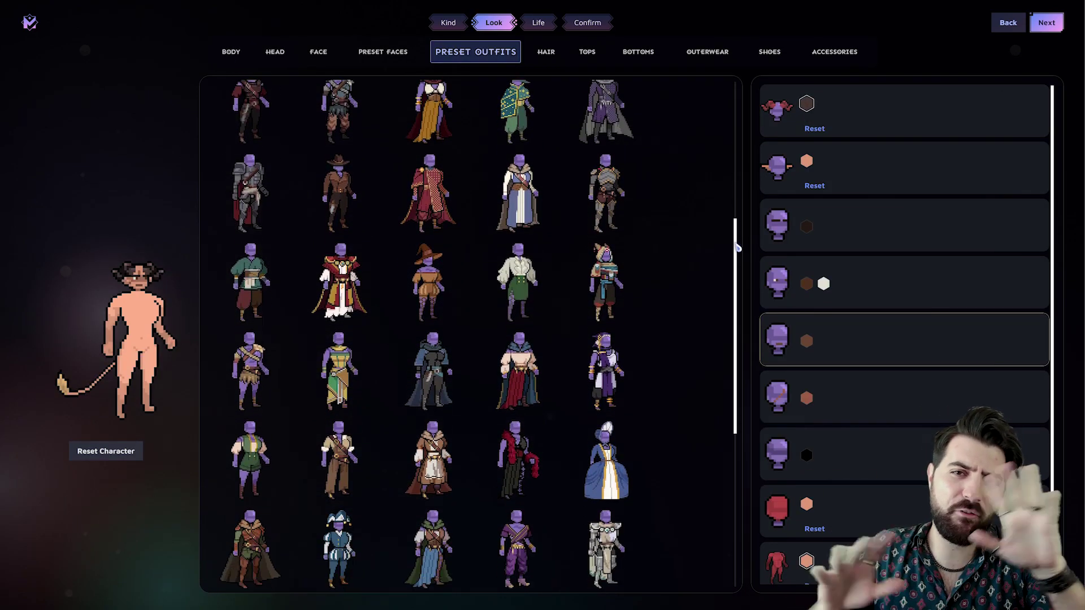
scroll(738, 247, down, 2)
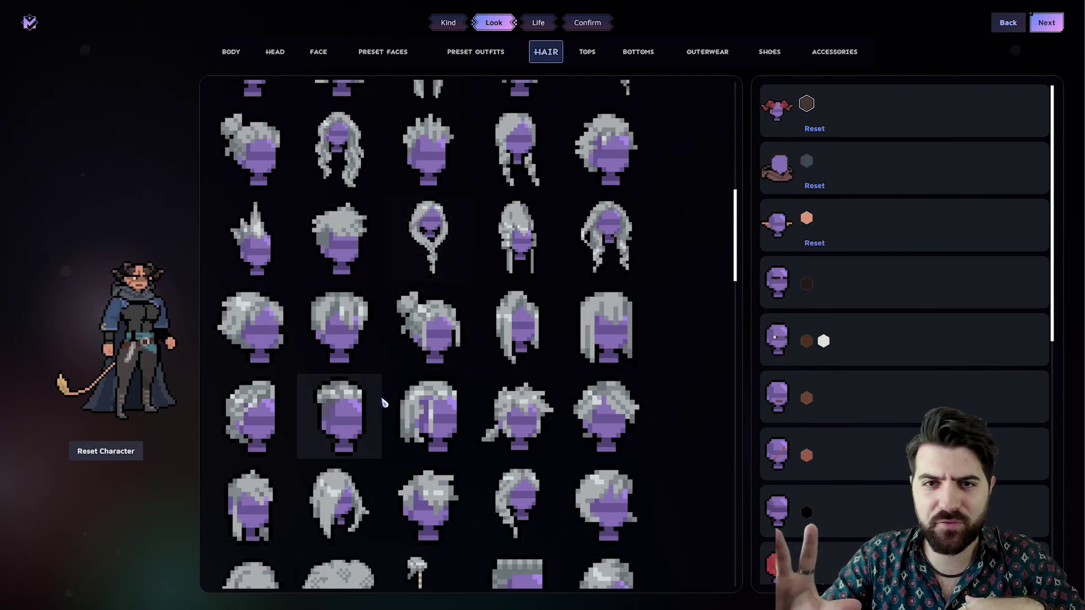
click(361, 409)
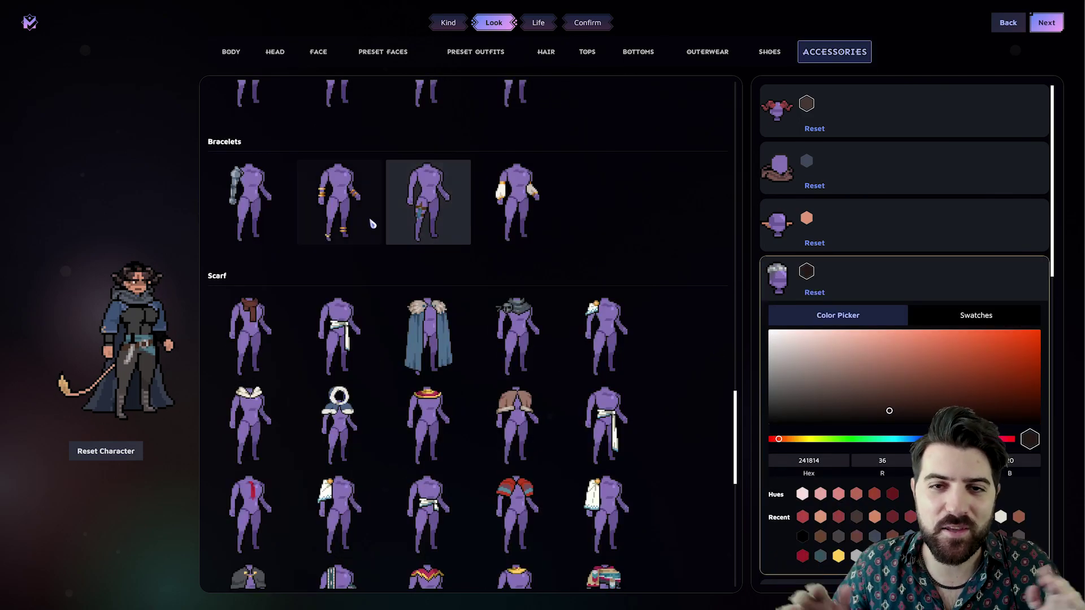
click(367, 220)
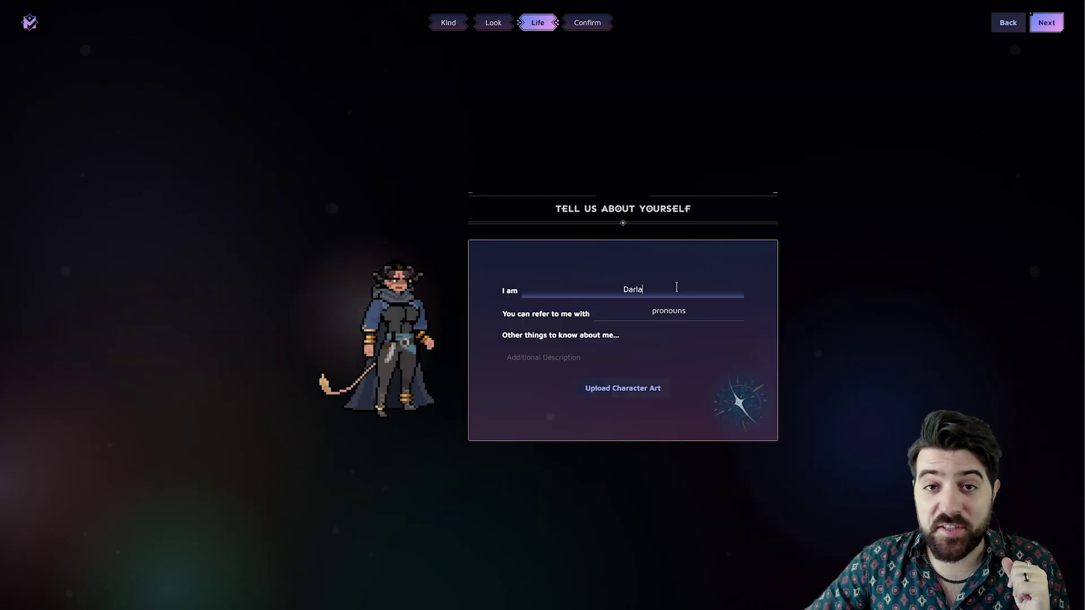
Set the character's pronouns to she/her and begin the additional description with "Very"
click(677, 312)
text(she/her)
click(689, 359)
text(Very)
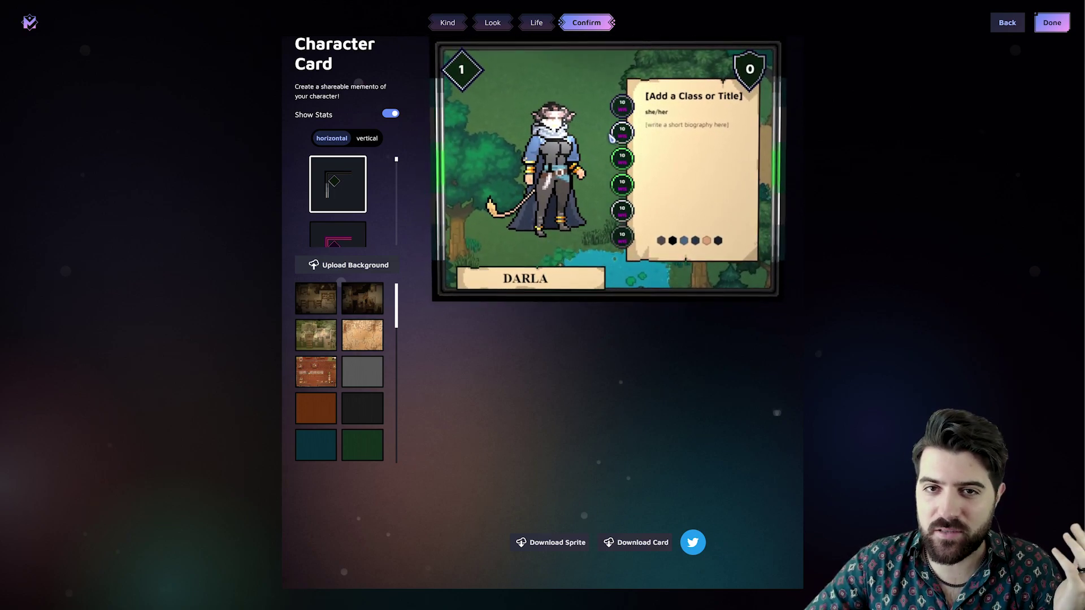
Fill in the character card with the character's name as title and "Very stubborn." as biography
click(720, 100)
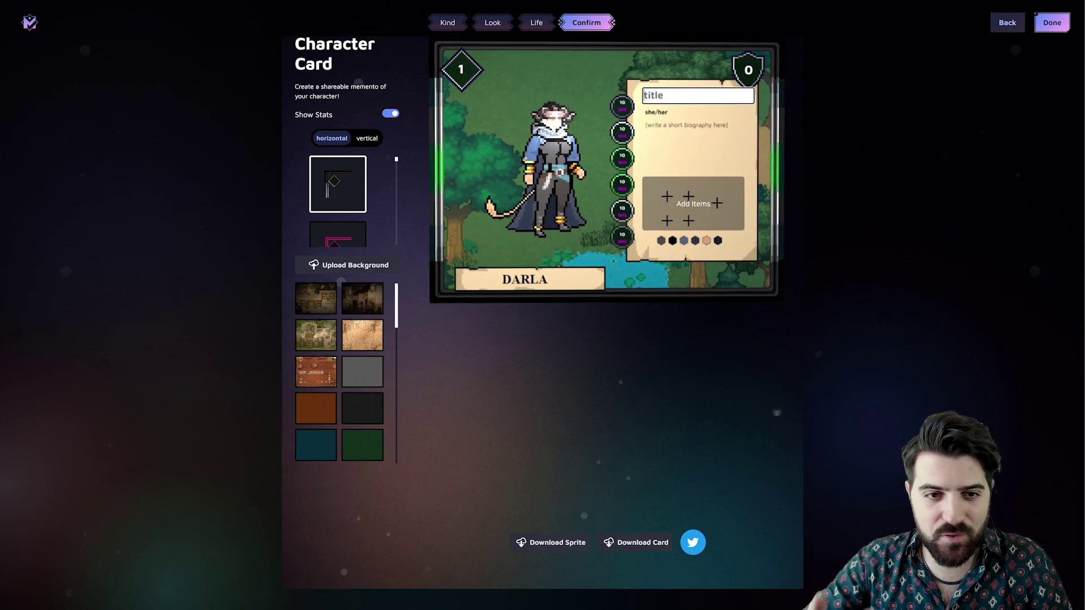
text(Darla)
key(Return)
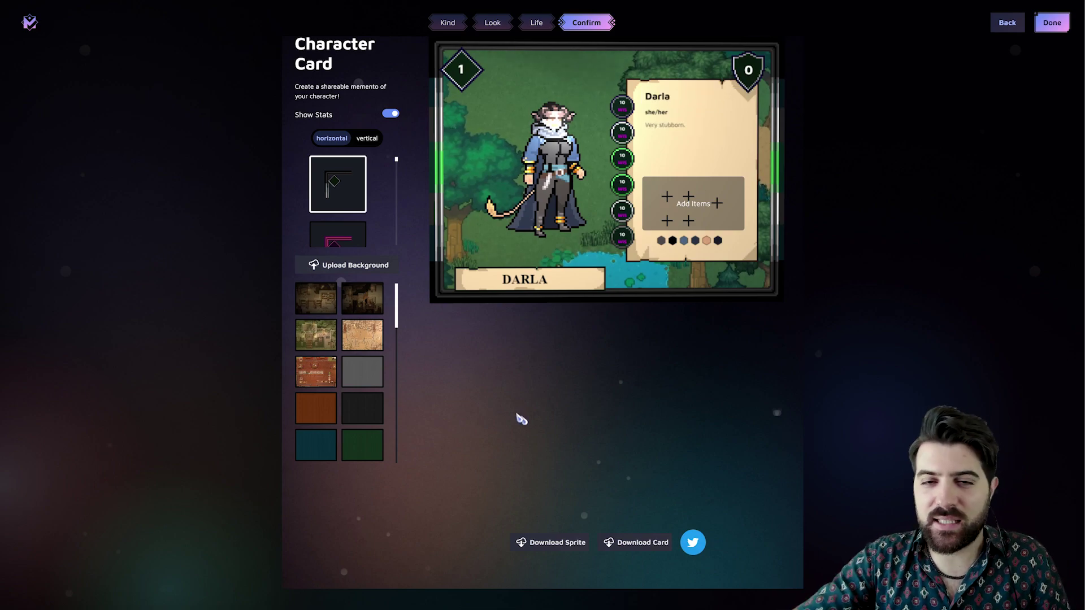
Download the character card in vertical orientation with the sandy desert background
click(366, 139)
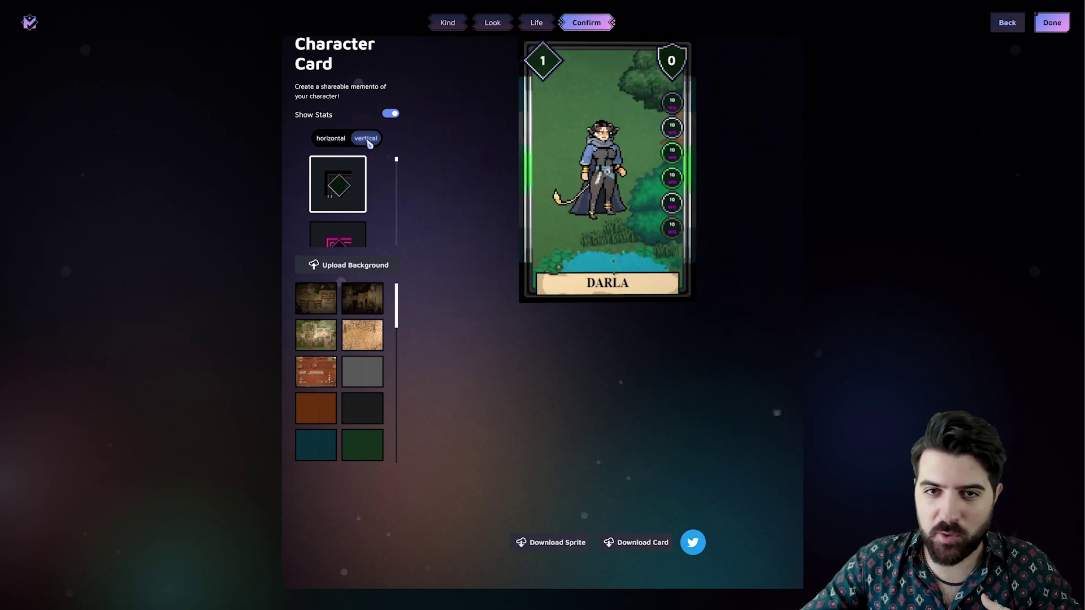
click(366, 305)
click(373, 341)
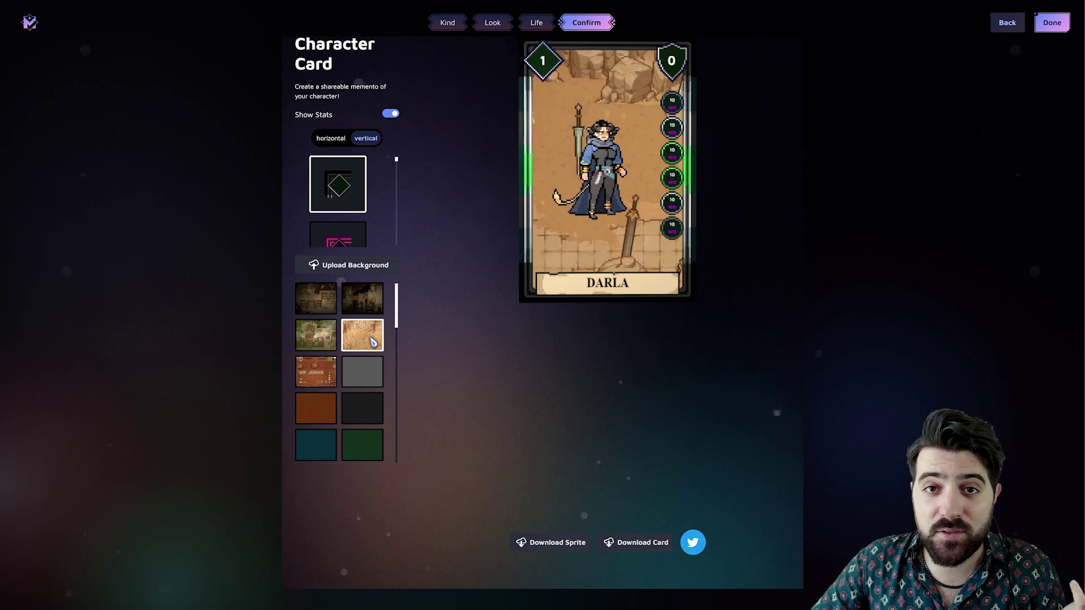
click(644, 546)
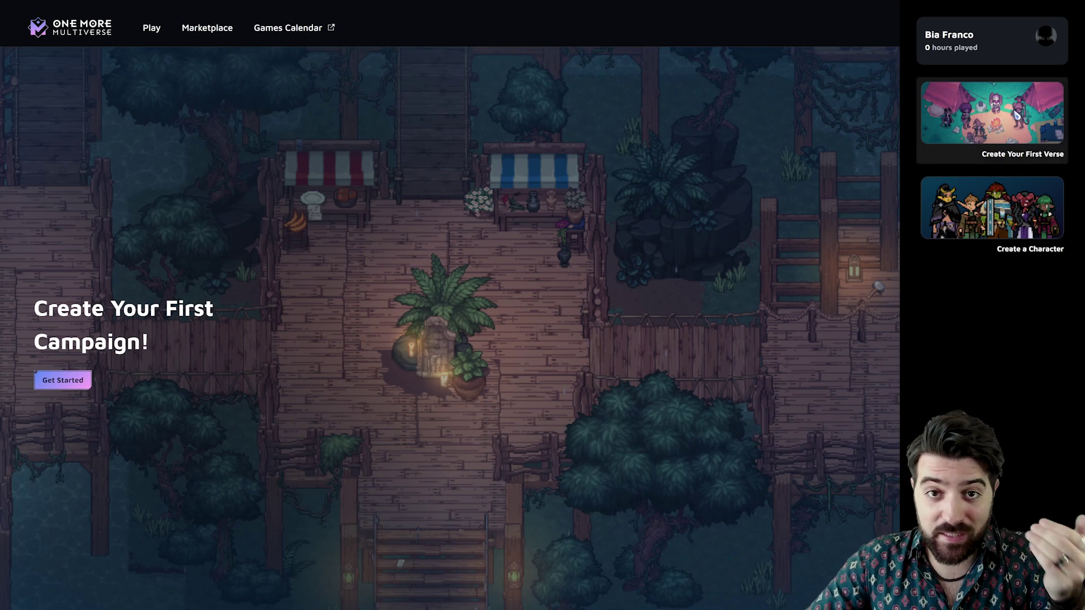
Start a new verse and preview the OMM-5E, Blades in the Dark and Yazeba's Bed & Breakfast types, settling on Any System
click(1016, 115)
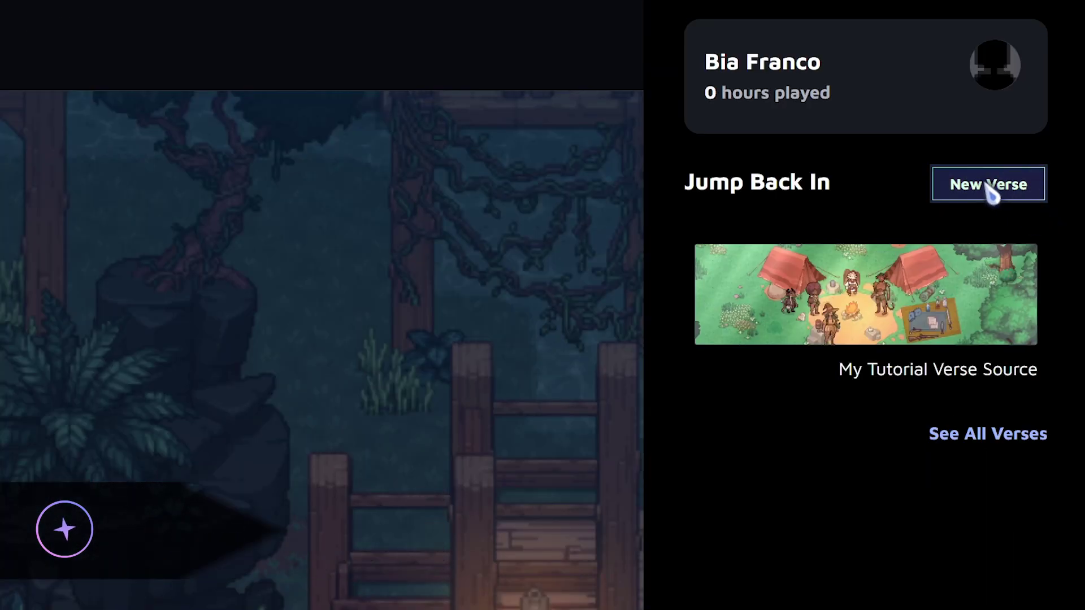
click(1044, 88)
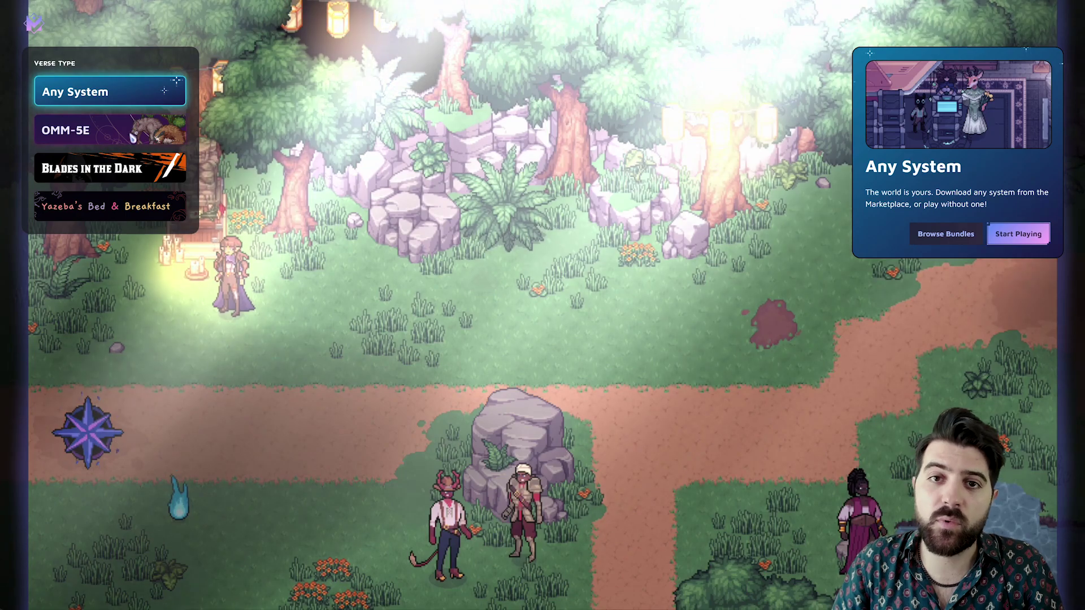
click(129, 138)
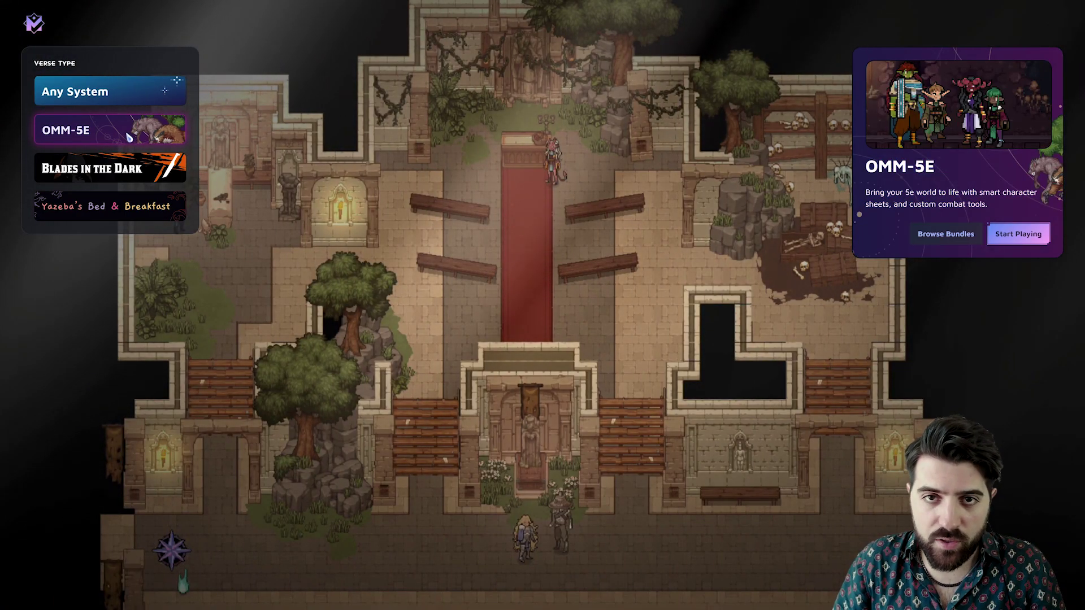
click(112, 176)
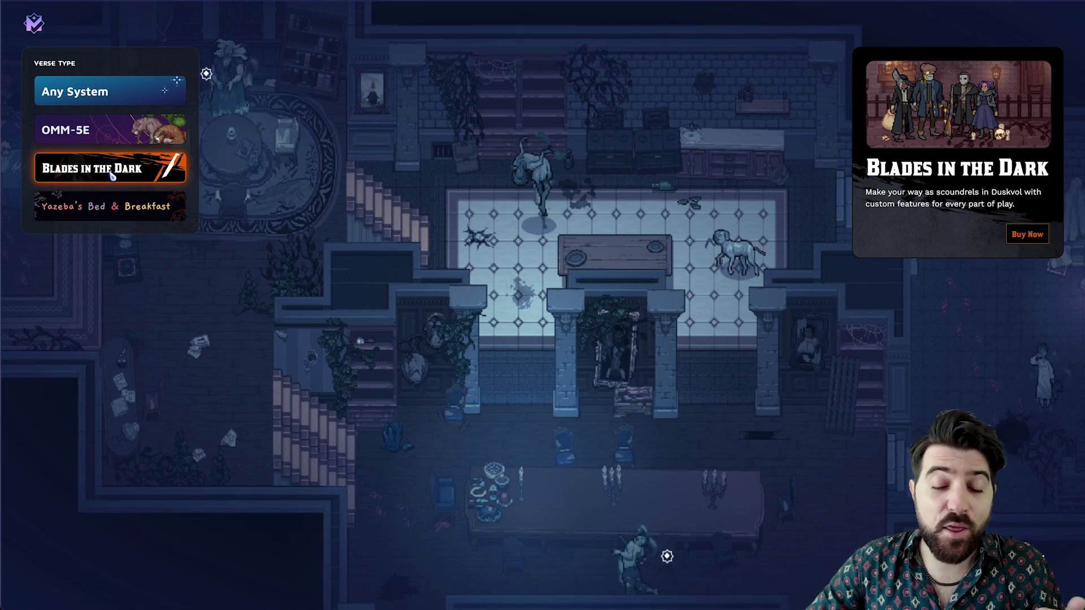
click(113, 207)
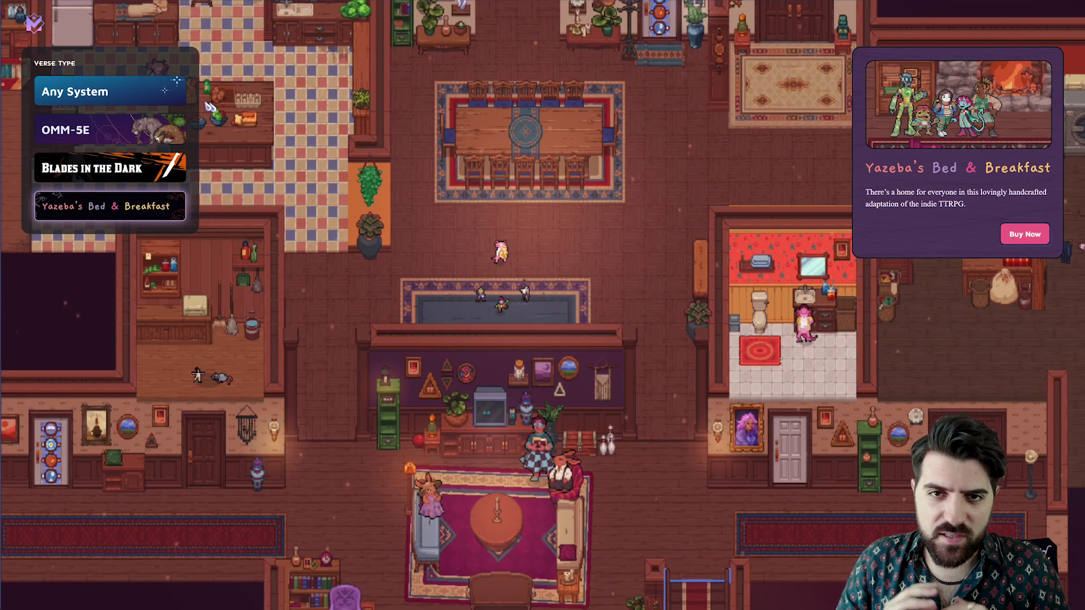
click(112, 91)
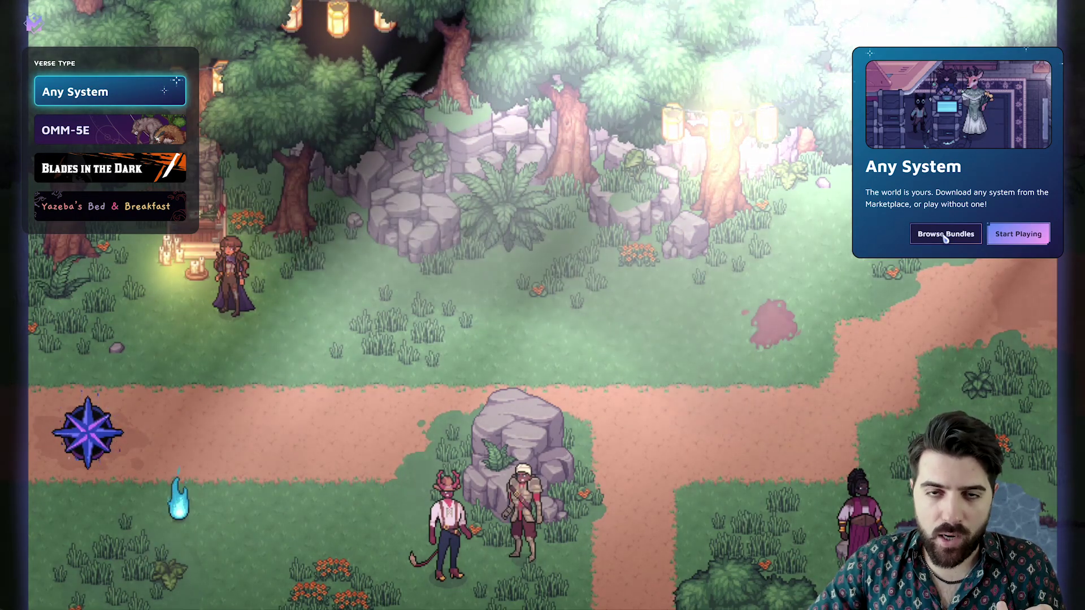
Browse the marketplace and installed bundles for the verse and add the selected bundles
click(946, 234)
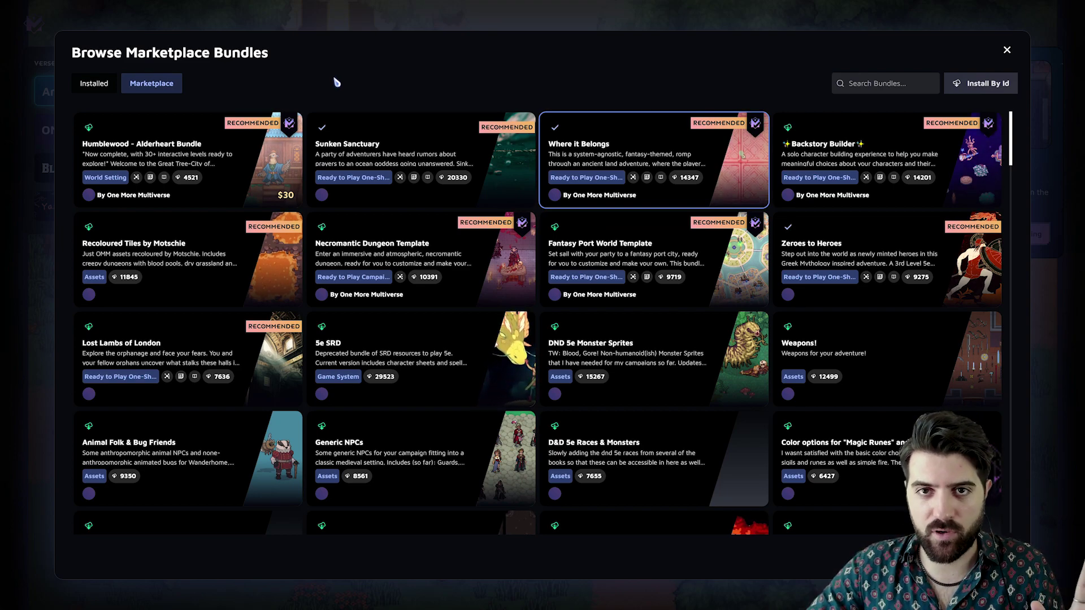
click(95, 86)
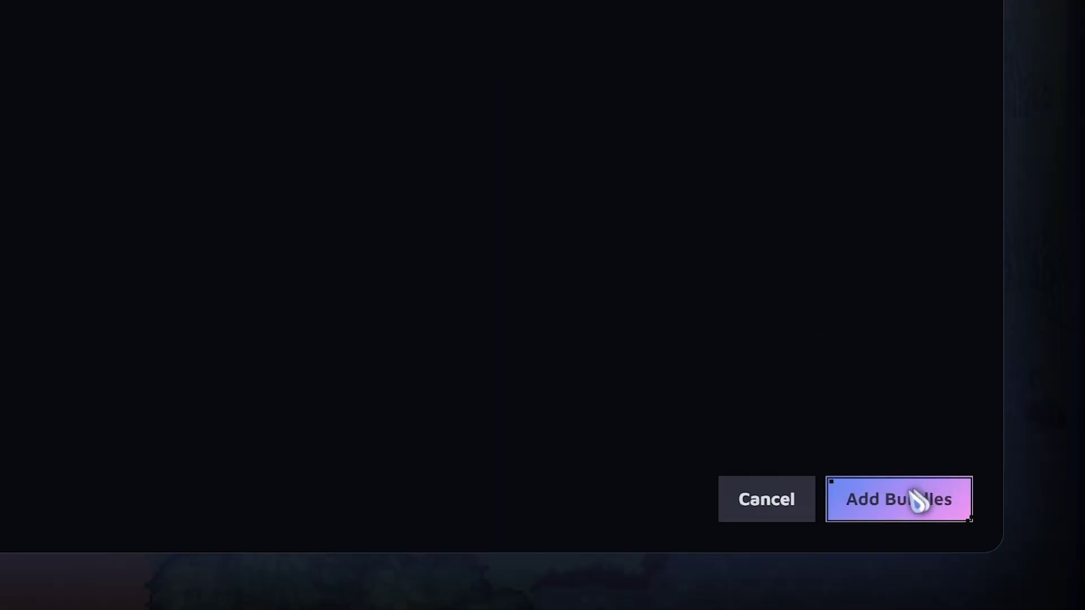
click(885, 505)
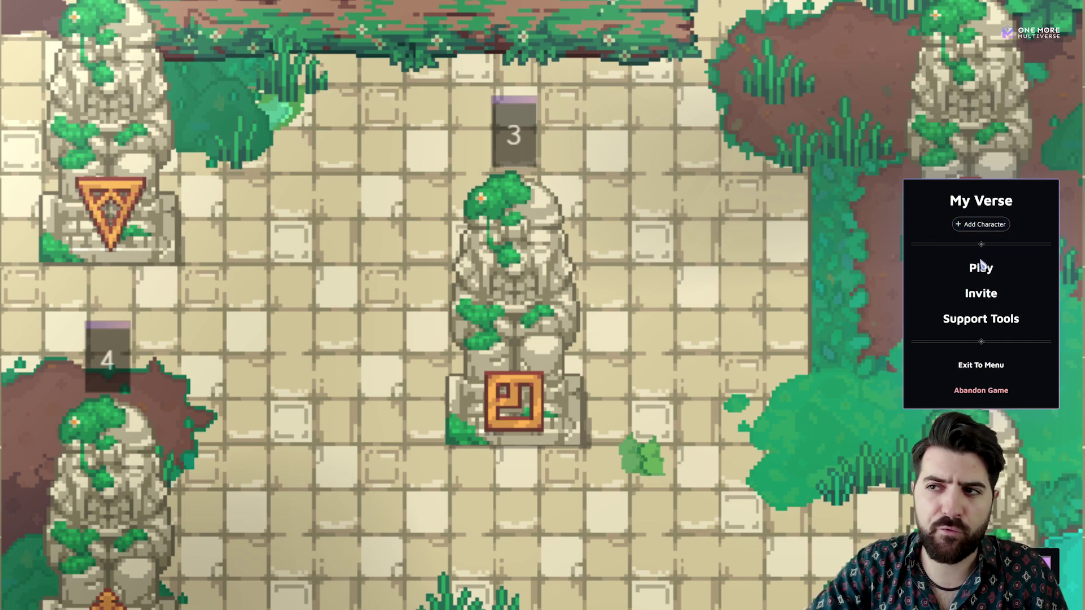
Look at the verse's group preferences in Support Tools and the background image choices for its landing page
click(975, 321)
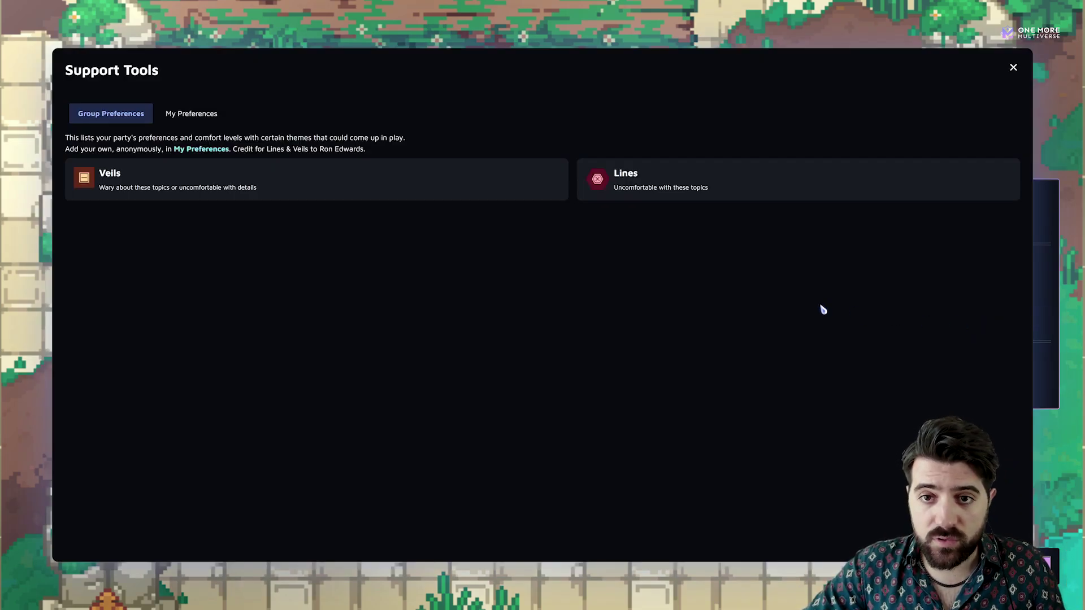
click(1015, 68)
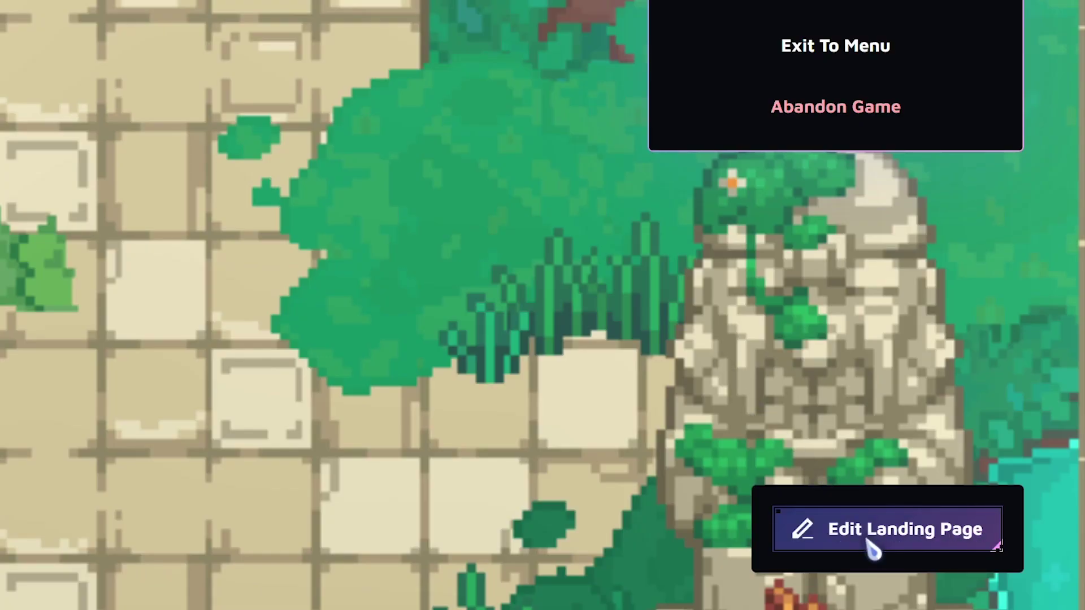
click(981, 565)
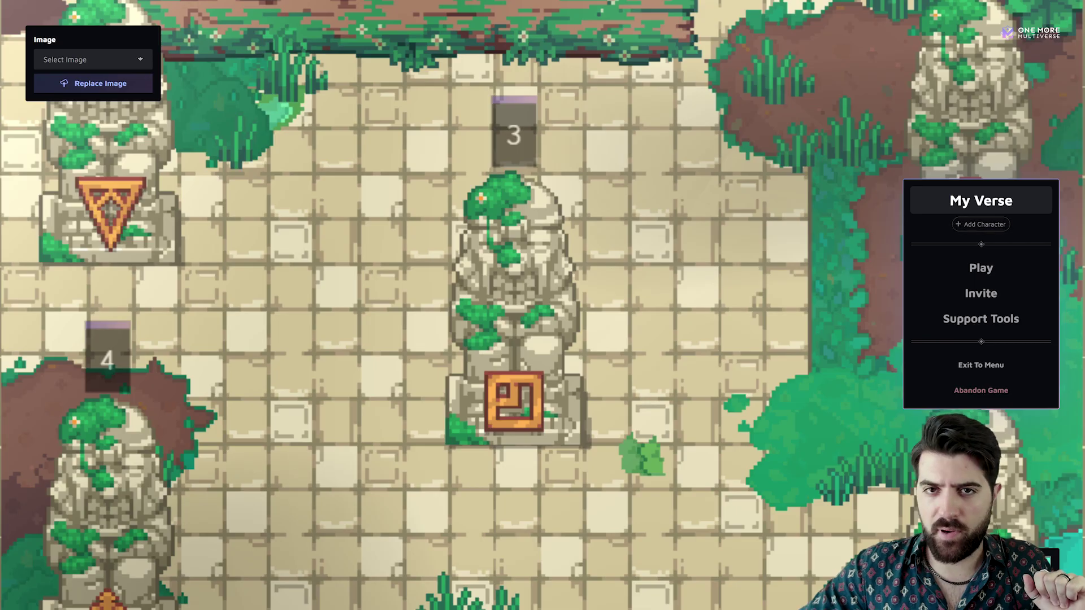
click(131, 59)
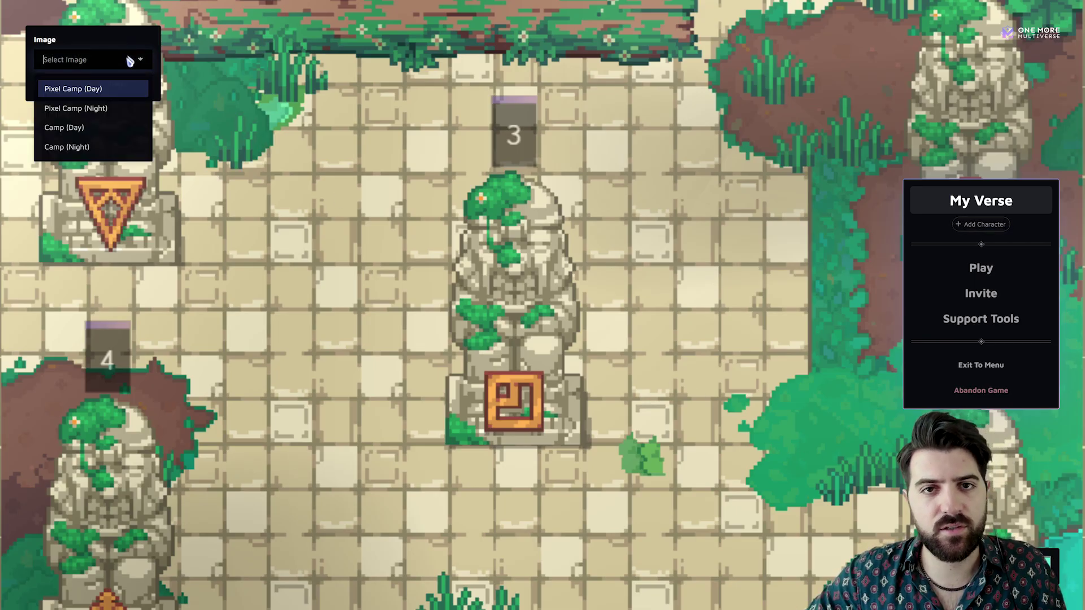
click(328, 140)
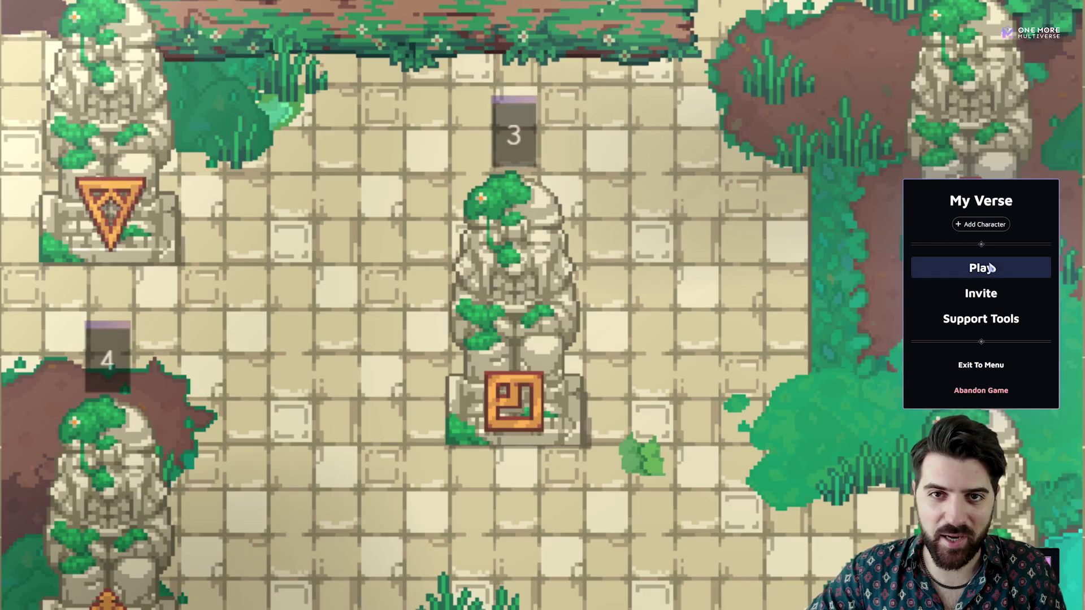
Enter the verse and pick the "Dungeon: Courtyard in Flames" template for a new level by searching for "fire"
click(982, 267)
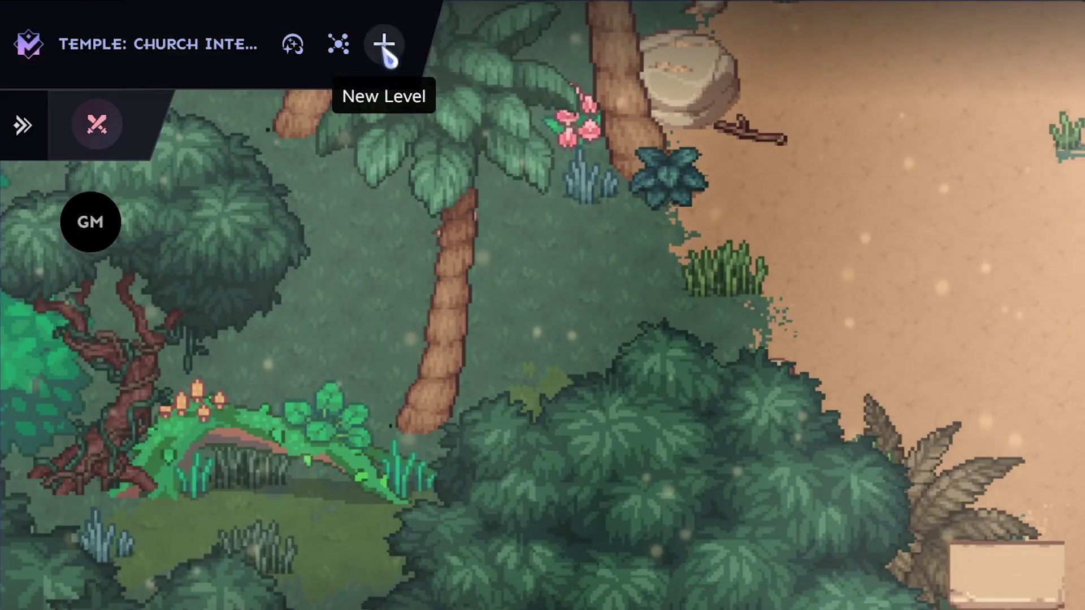
click(385, 48)
scroll(1062, 203, down, 6)
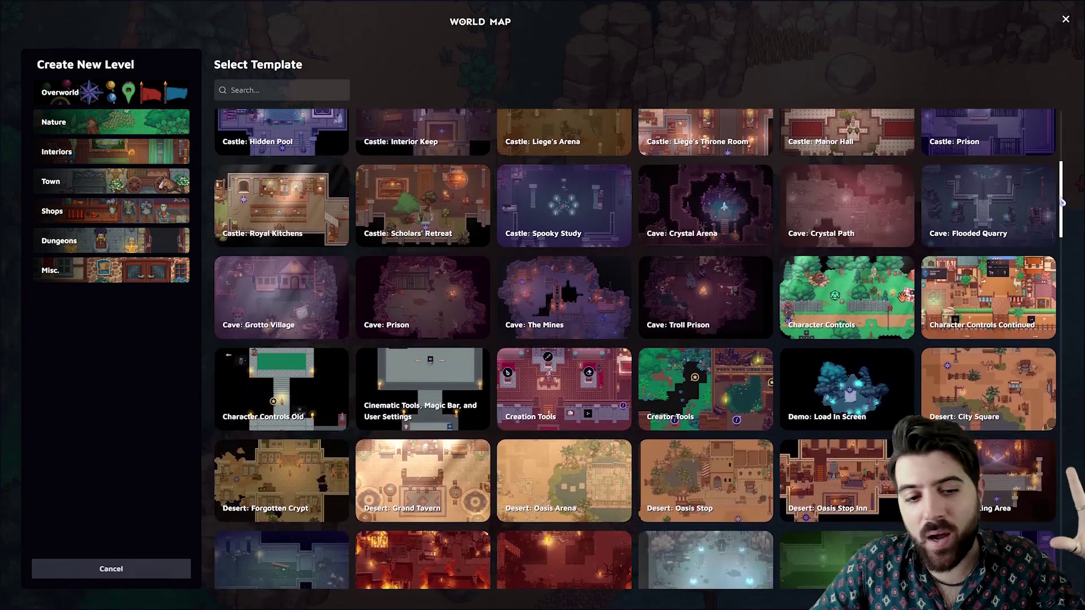
drag(1062, 202, 1080, 339)
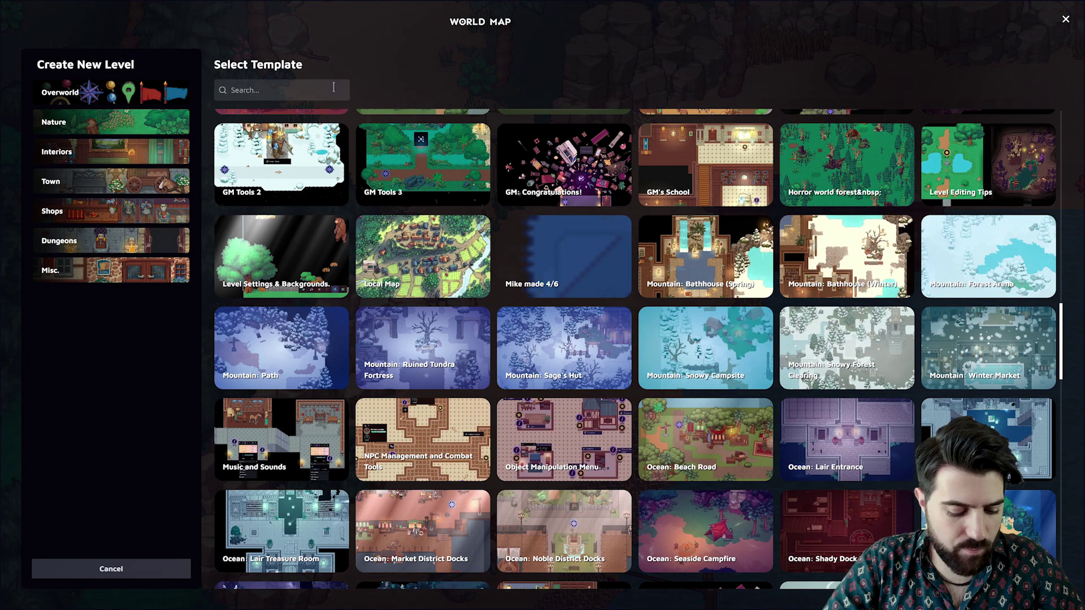
click(335, 86)
text(fire)
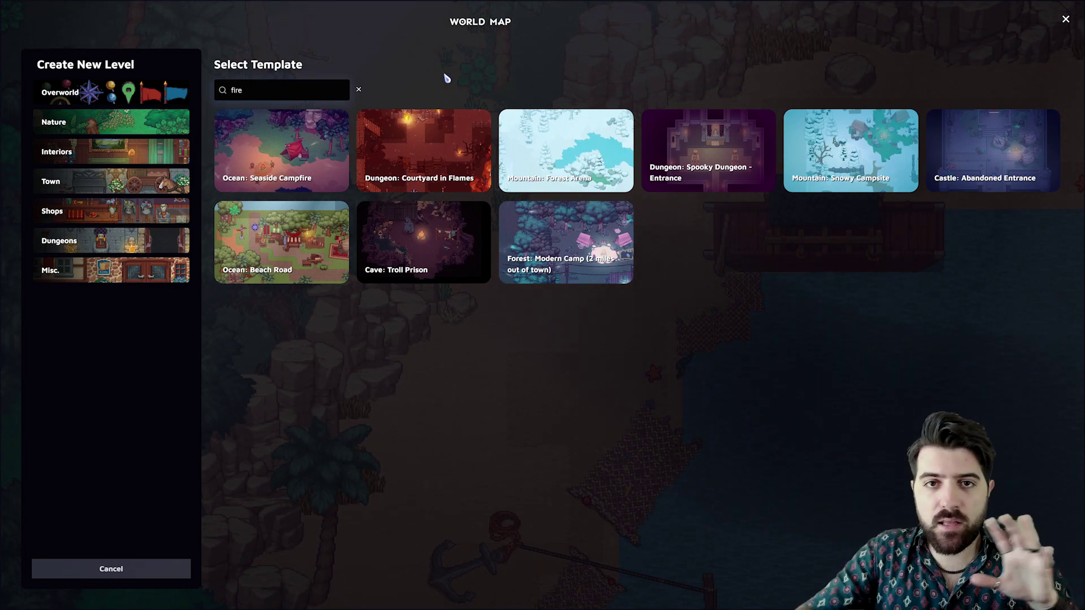
click(428, 123)
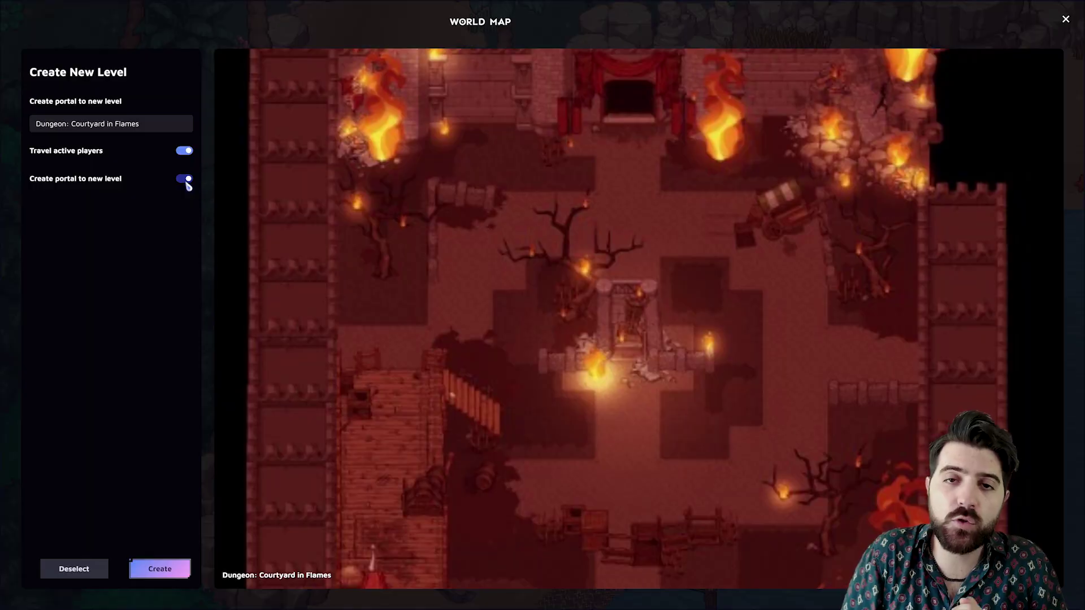
Create the level with Travel active players turned off and look over the burning courtyard map
click(185, 151)
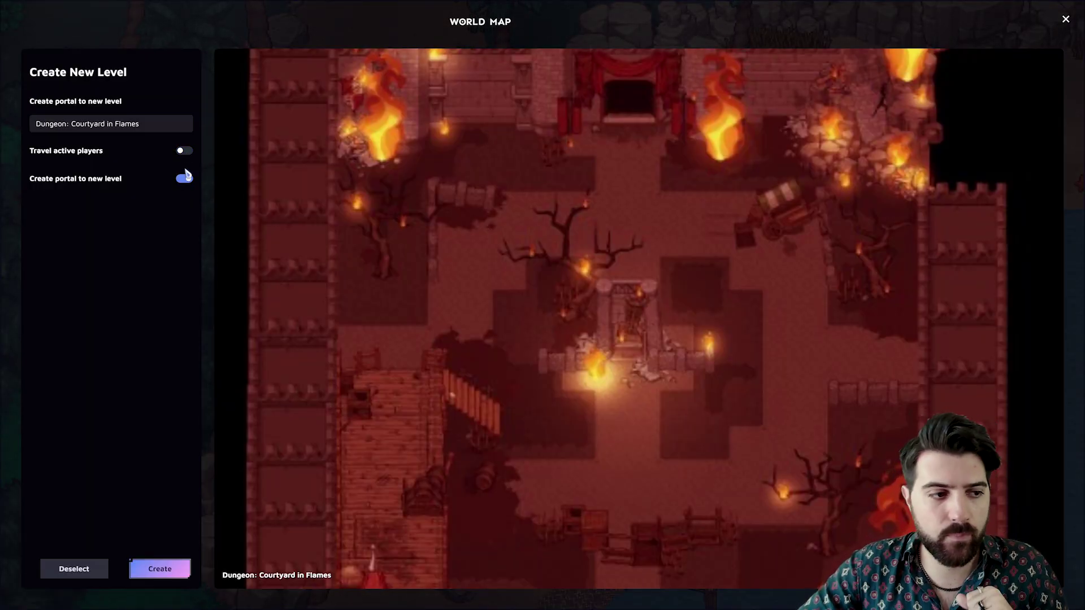
click(164, 571)
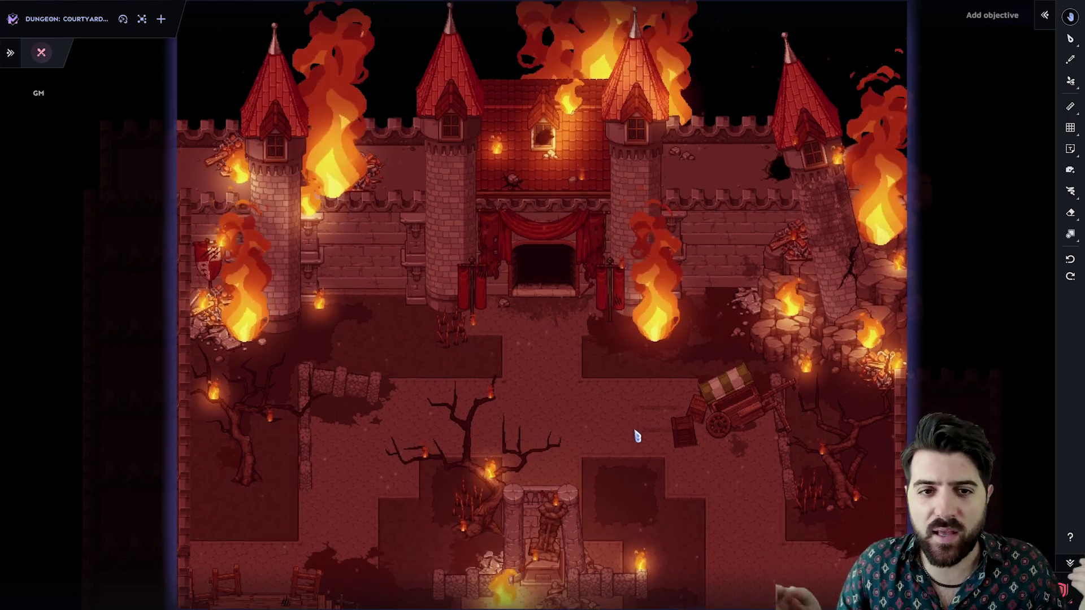
scroll(631, 367, down, 3)
scroll(630, 308, down, 2)
scroll(608, 349, up, 3)
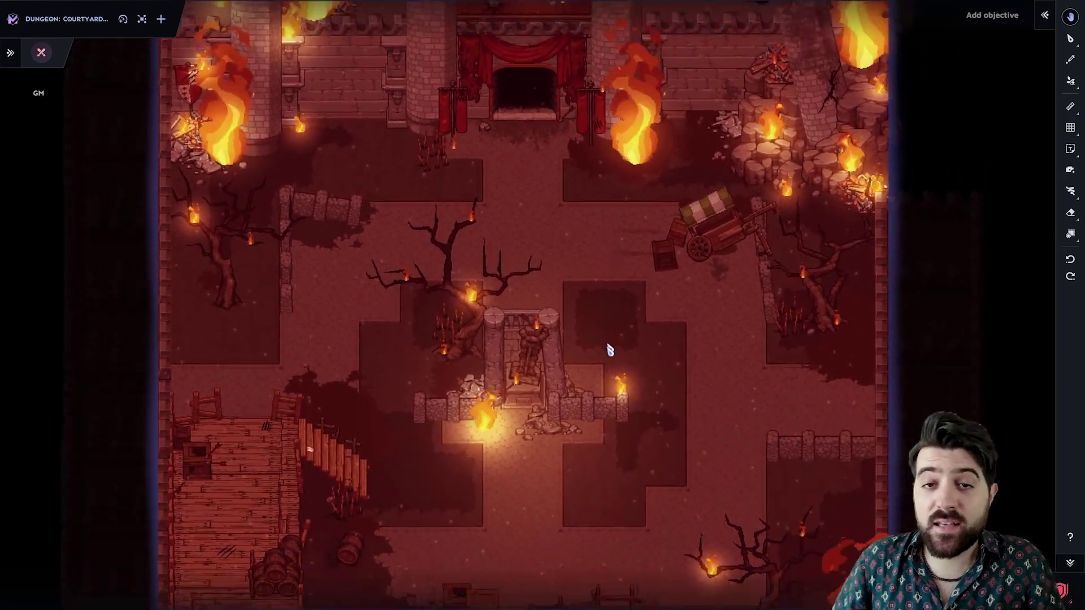
Search the level templates for "blank" and create a new level from "Blank Level for Maps" without traveling active players
scroll(604, 442, up, 3)
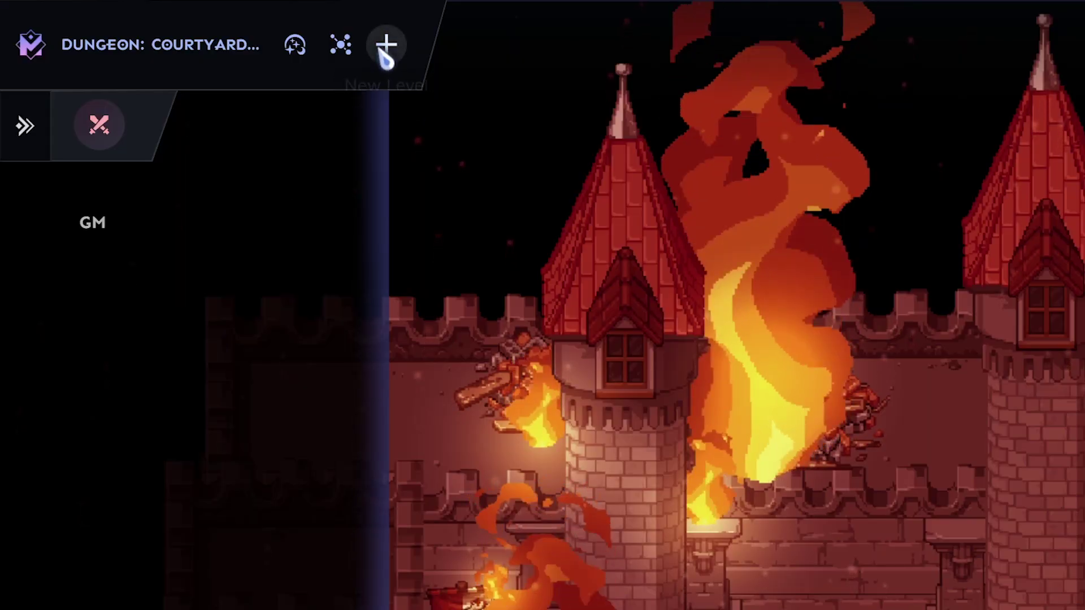
click(384, 51)
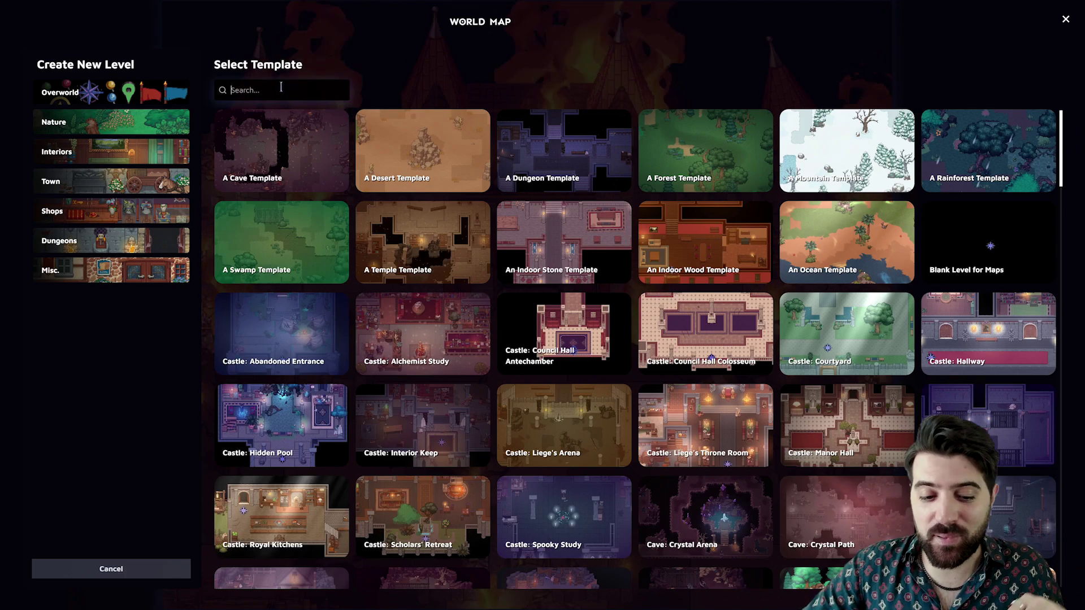
text(blank)
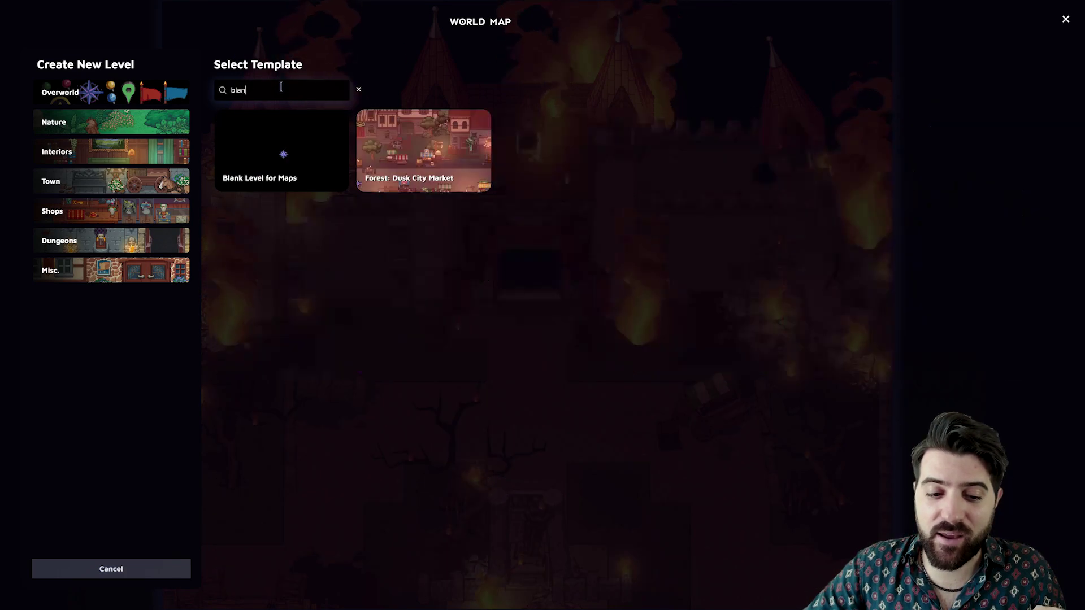
click(326, 138)
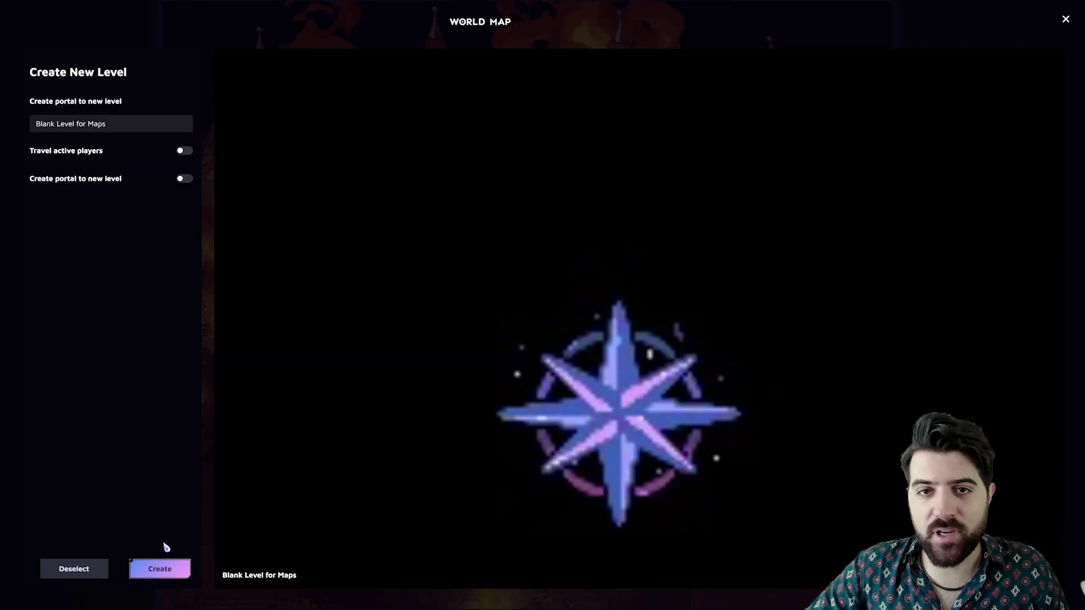
click(159, 568)
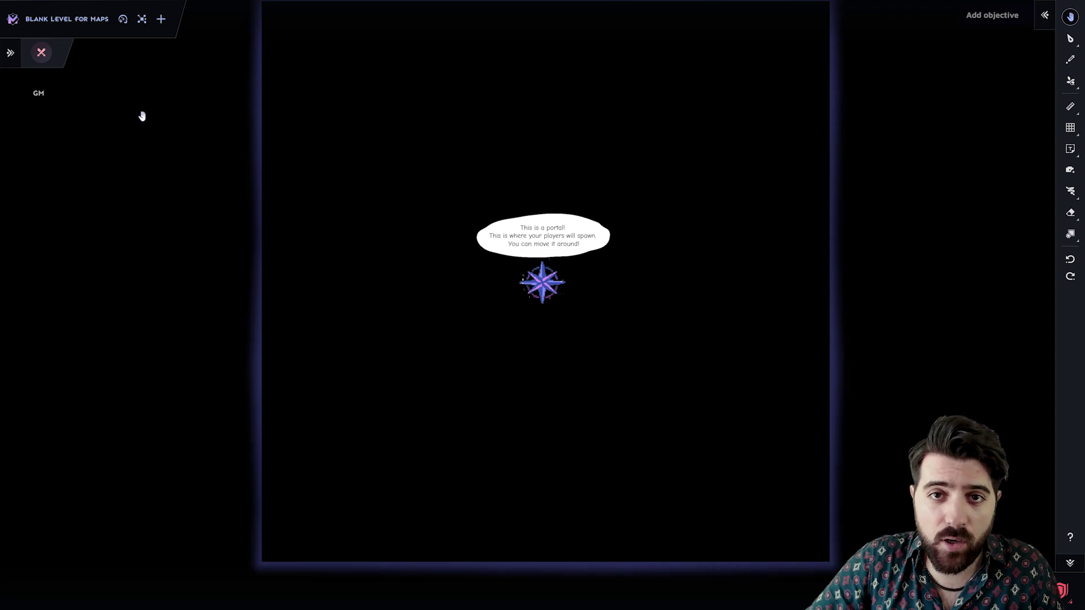
Choose the 2minutetabletop map of grassy stone ruins as the background of the blank level
click(10, 54)
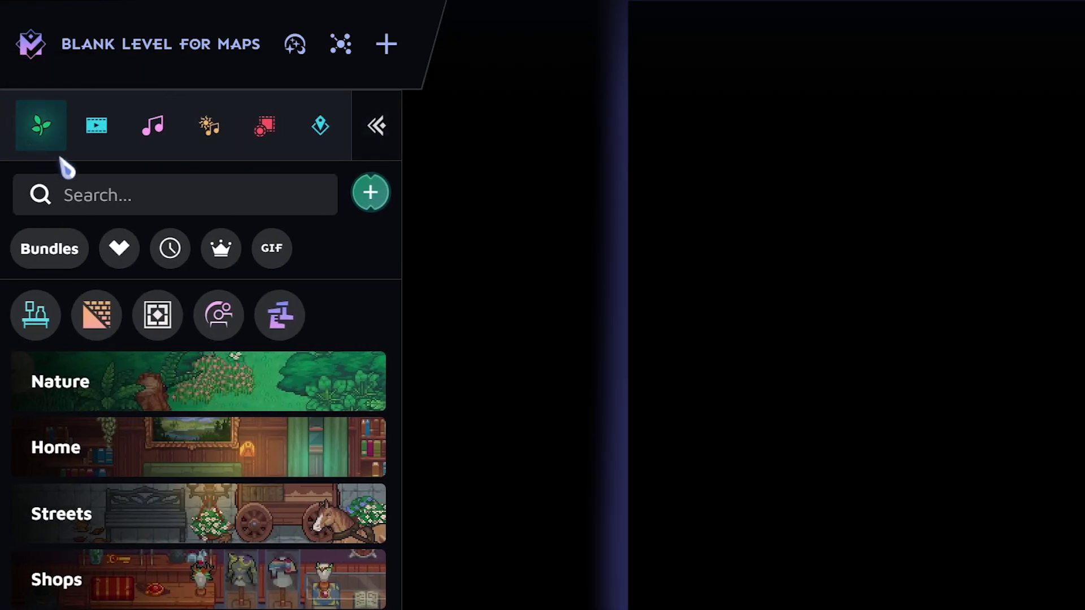
click(324, 134)
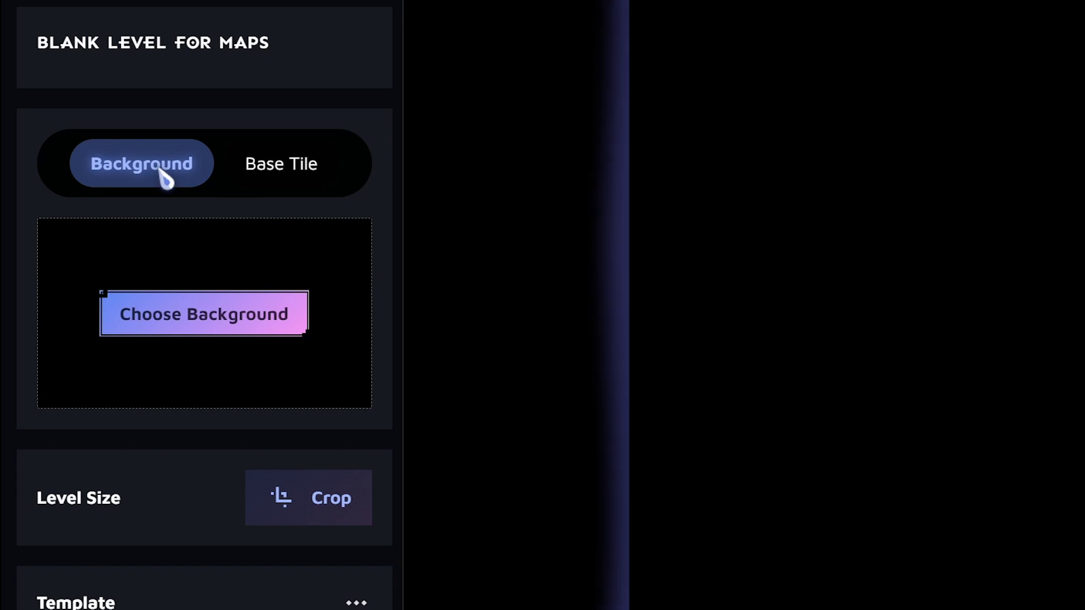
click(222, 319)
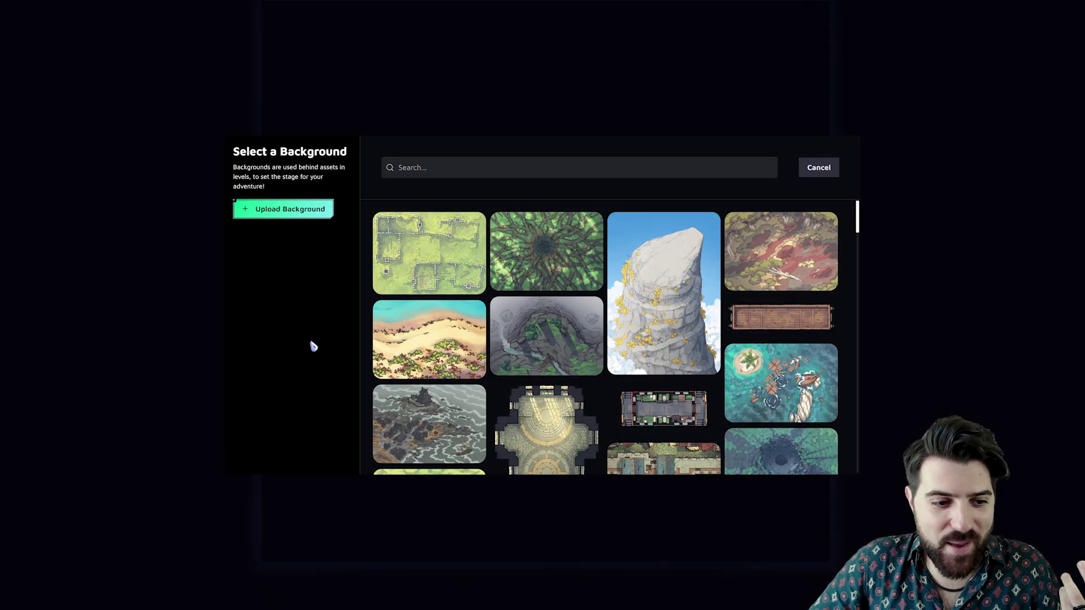
click(426, 272)
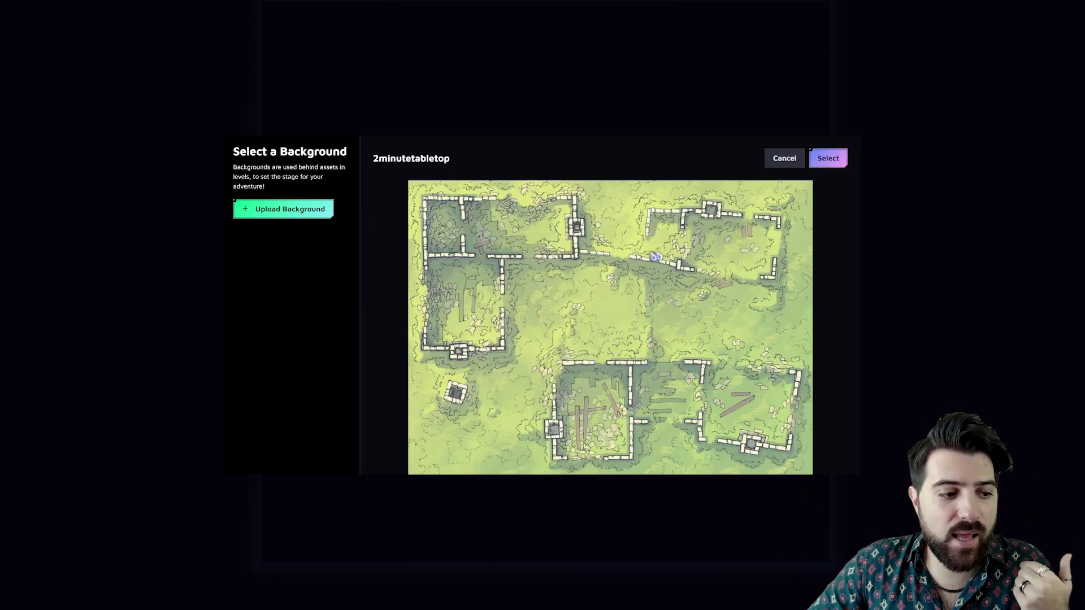
click(834, 161)
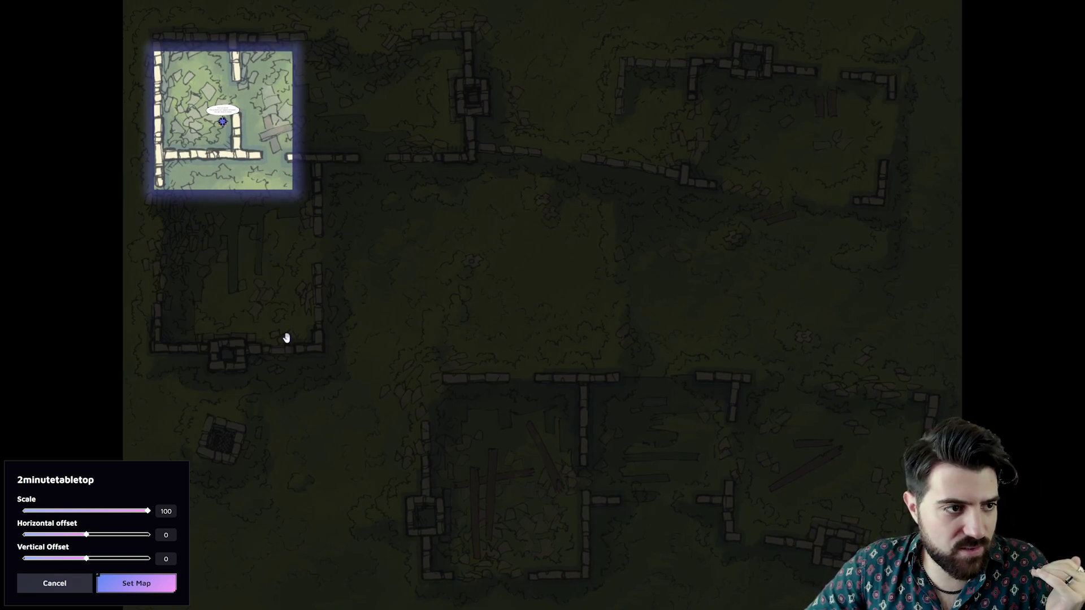
Fit the level to the ruins map with scale 25, horizontal offset 39 and vertical offset 200, and set the map
drag(149, 512, 45, 502)
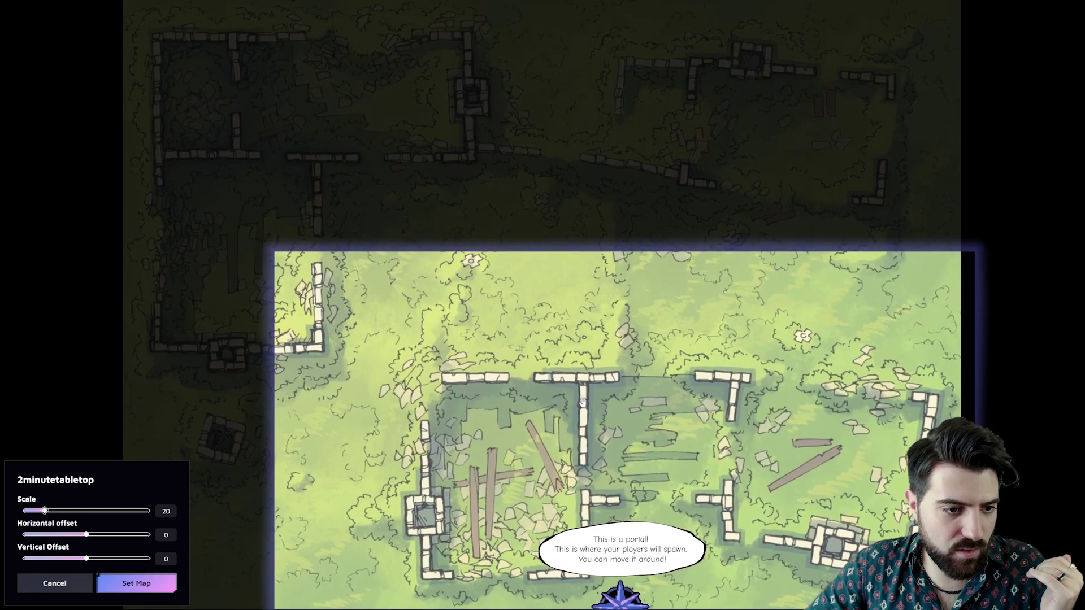
drag(582, 402, 611, 448)
drag(86, 558, 99, 559)
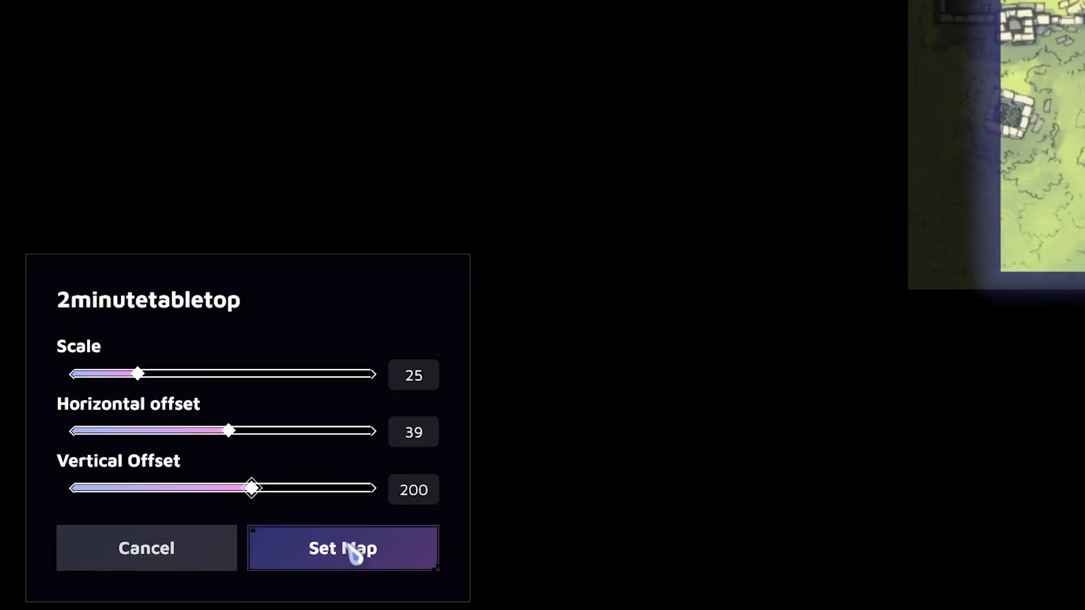
click(354, 553)
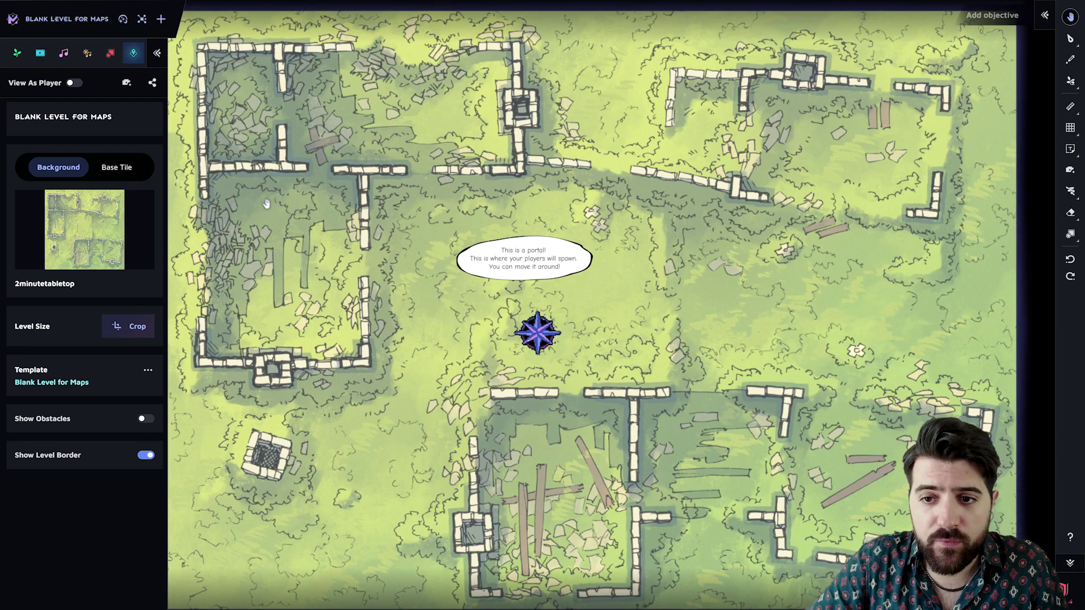
click(1075, 129)
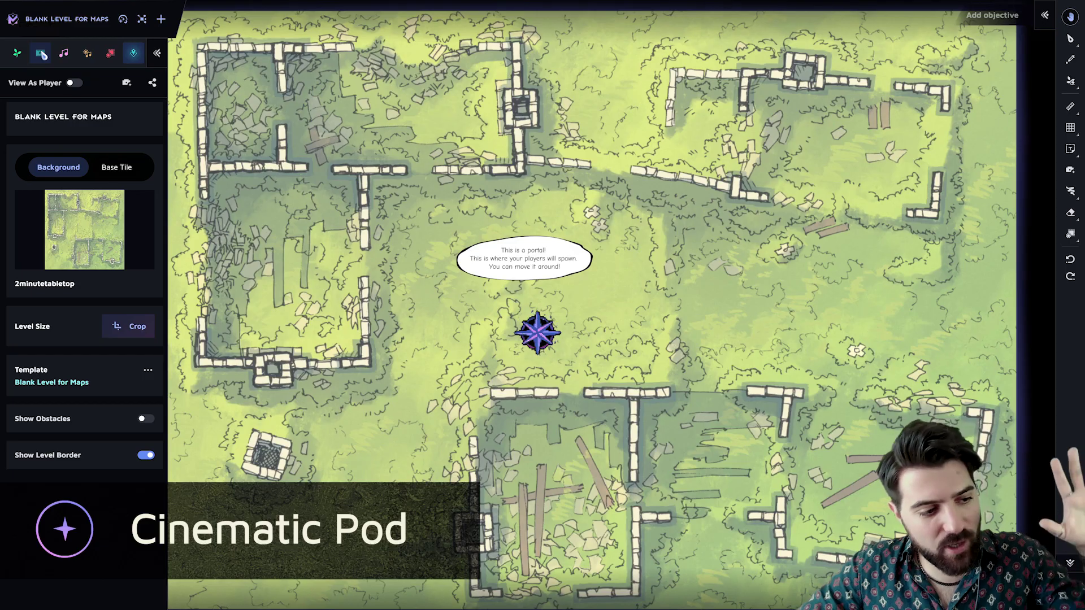
Try the "Futuristic Desert" library backdrop on the stage and clear it again
click(41, 53)
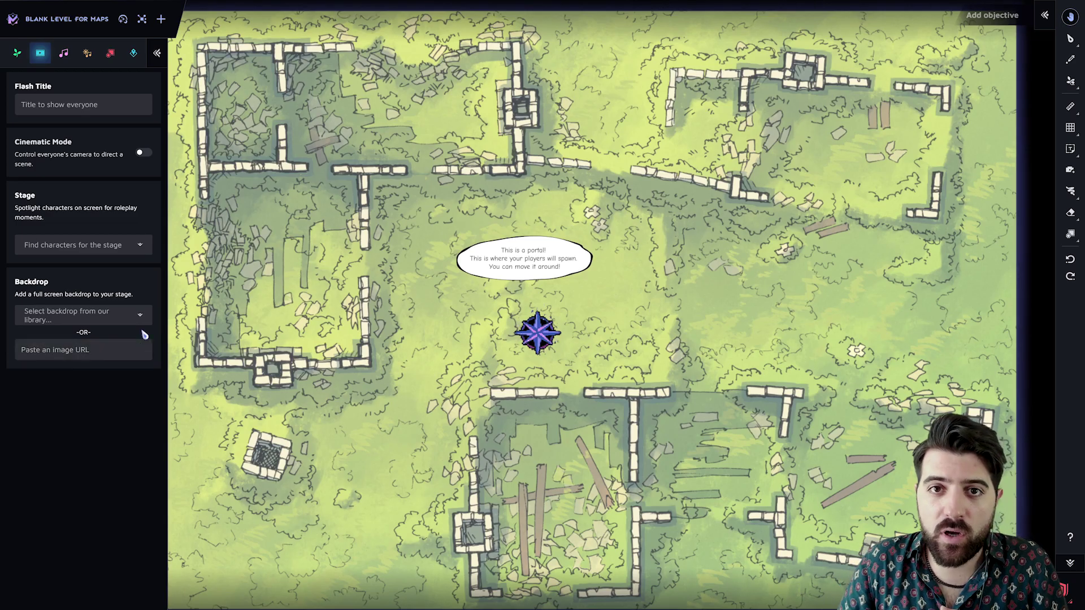
click(93, 320)
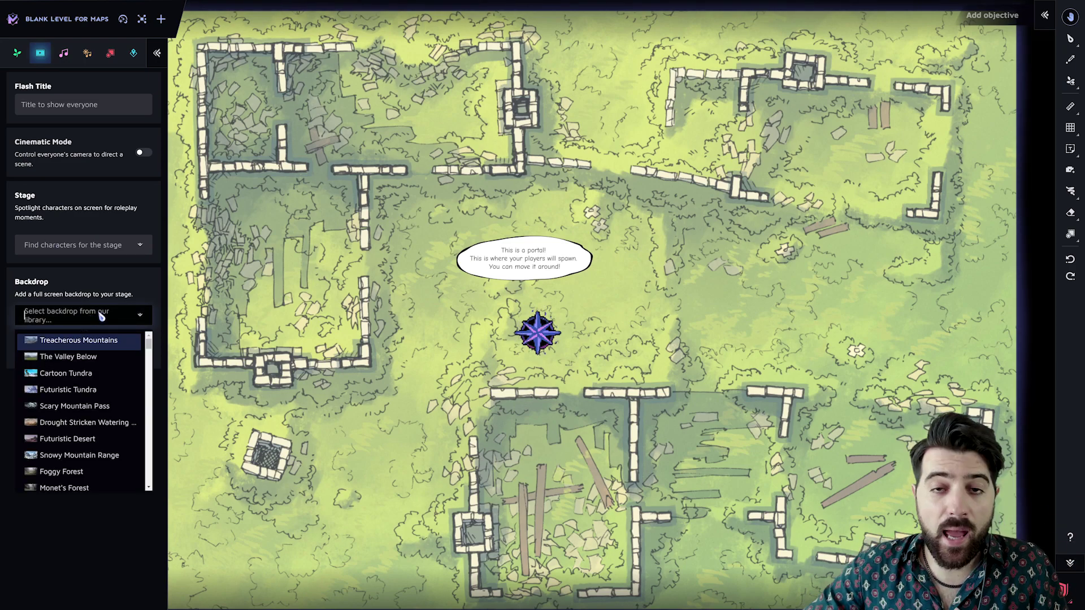
click(82, 441)
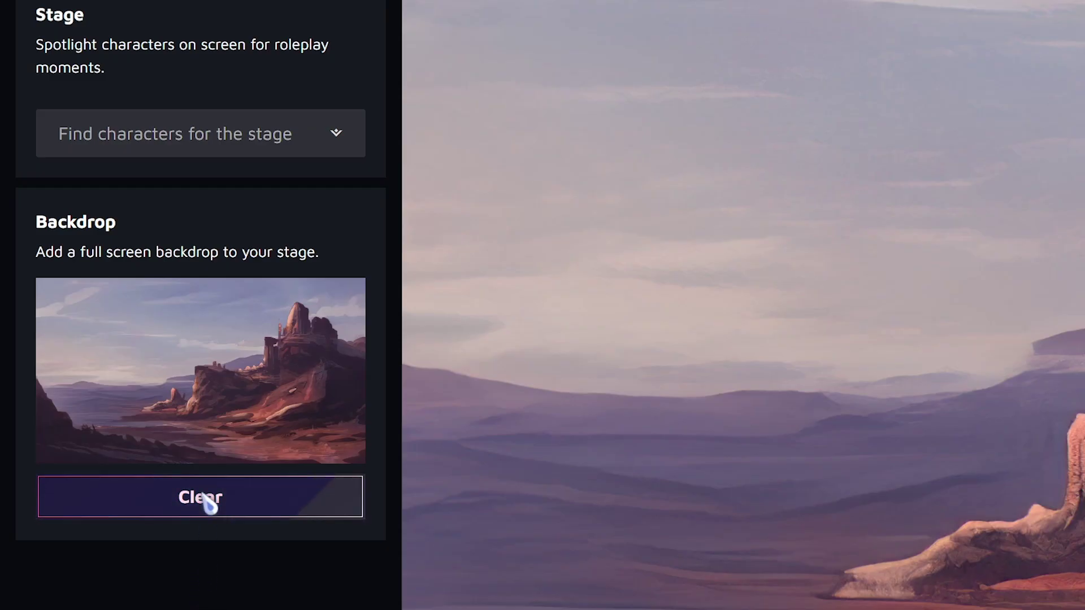
click(87, 397)
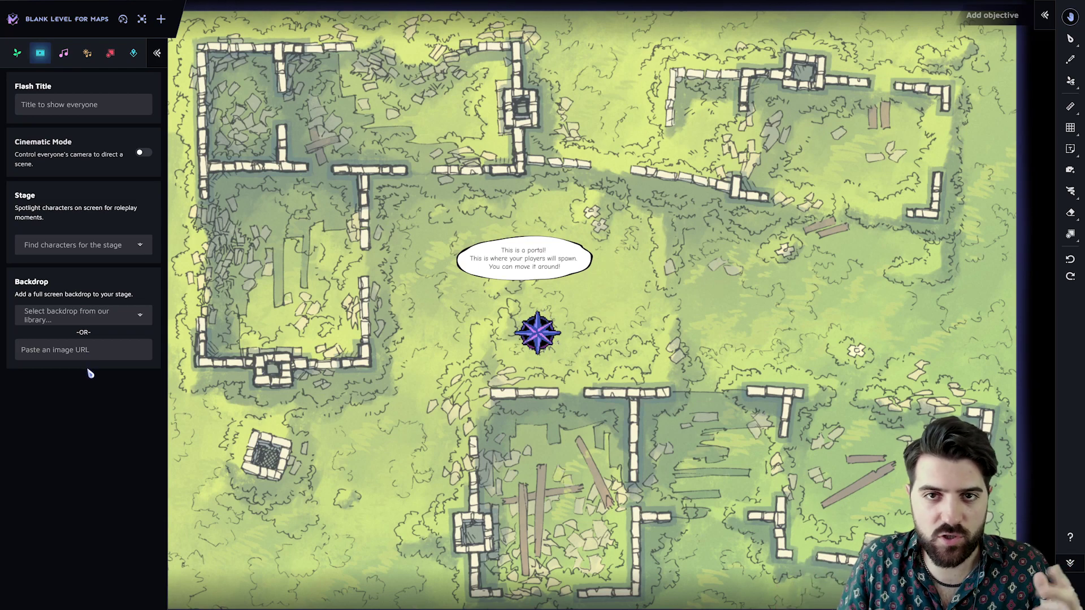
click(92, 350)
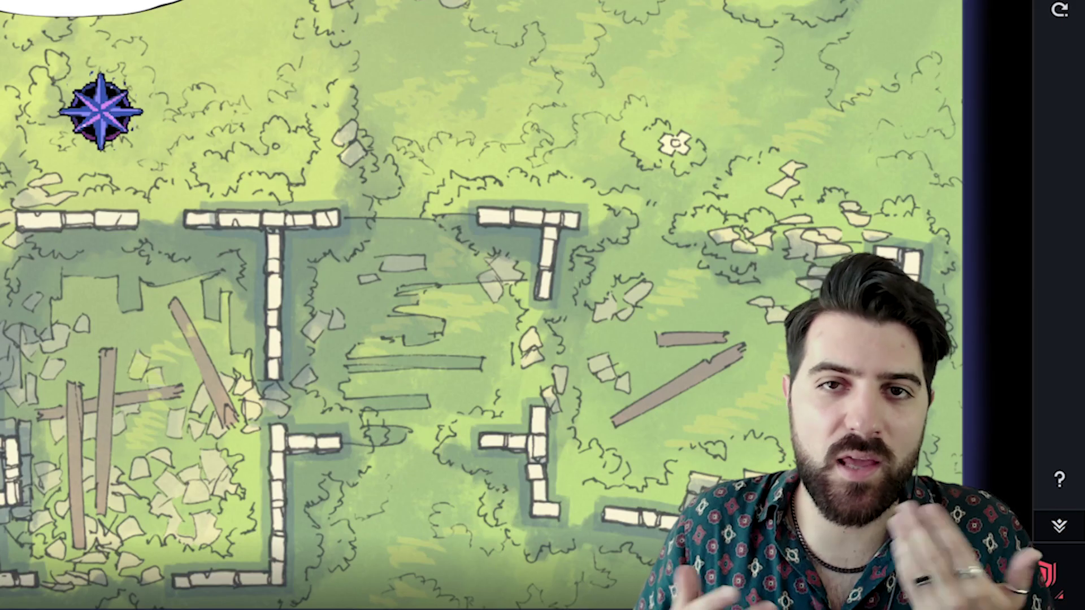
click(270, 249)
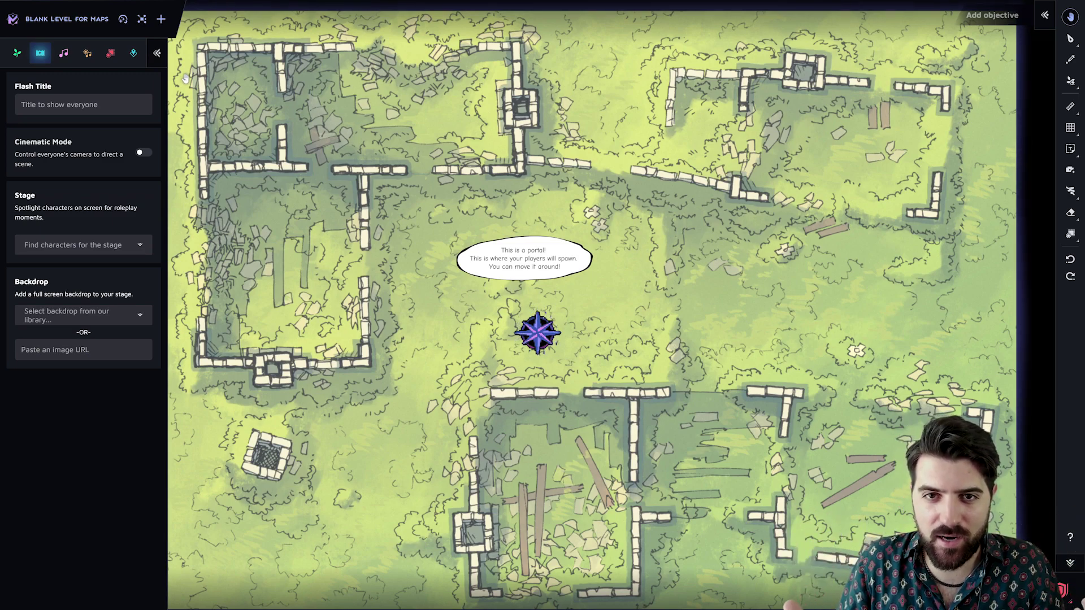
Close the cinematic settings and look over the ruins map around the spawn portal
click(157, 53)
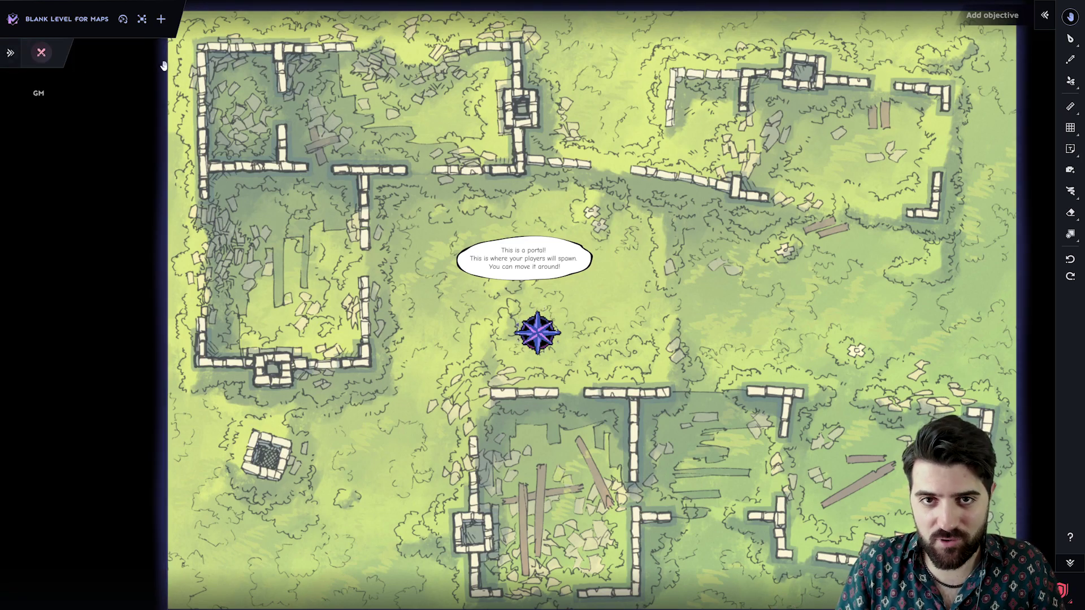
drag(556, 151, 524, 164)
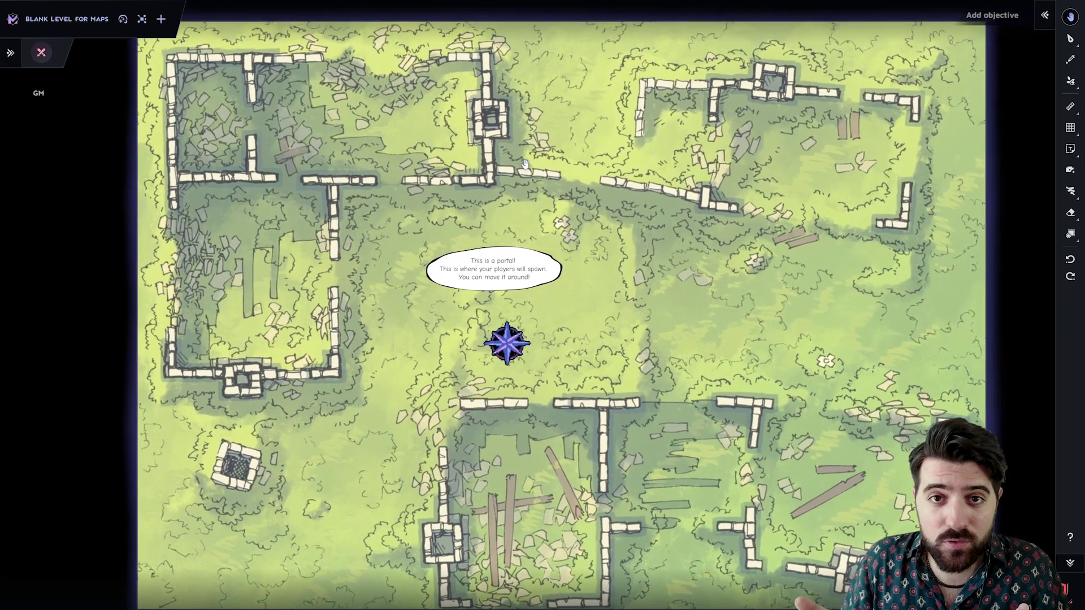
scroll(332, 122, down, 3)
scroll(332, 123, up, 3)
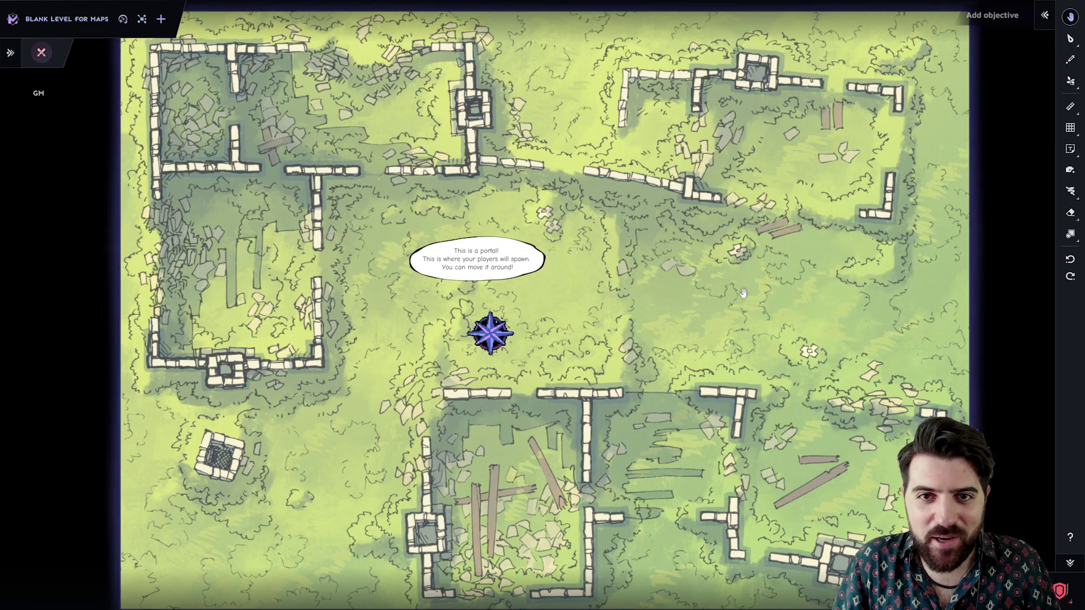
scroll(706, 308, up, 5)
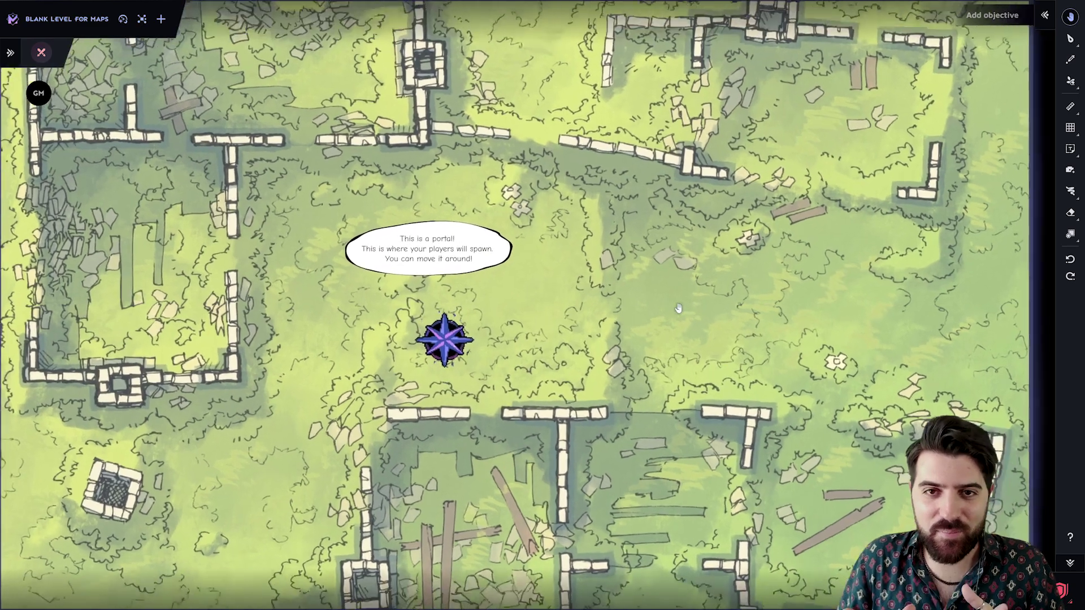